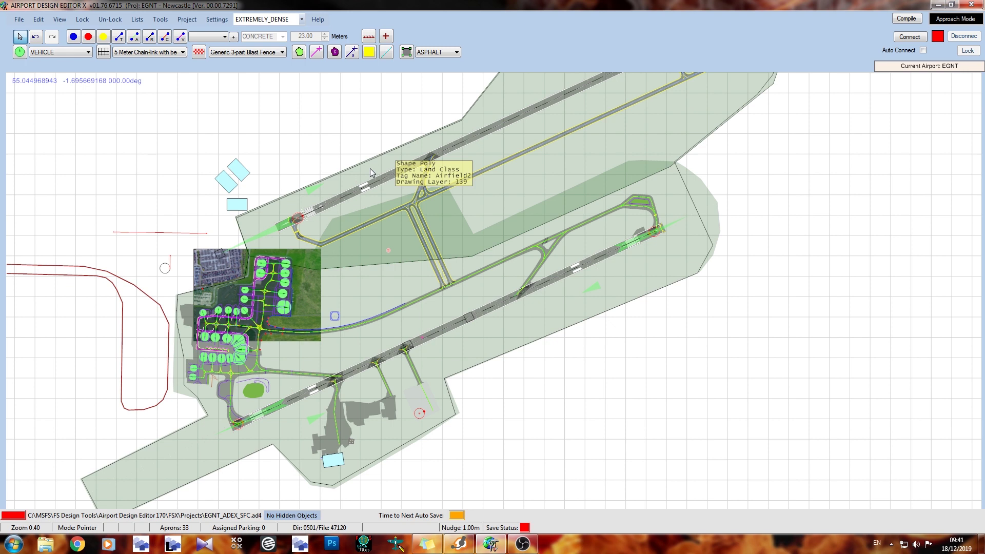
Open Compile Options for EGNT_ADEX_SFC, expand More Options, and start the compile.
mouse_move(439, 304)
left_mouse_down()
mouse_move(478, 266)
mouse_move(452, 306)
left_mouse_up()
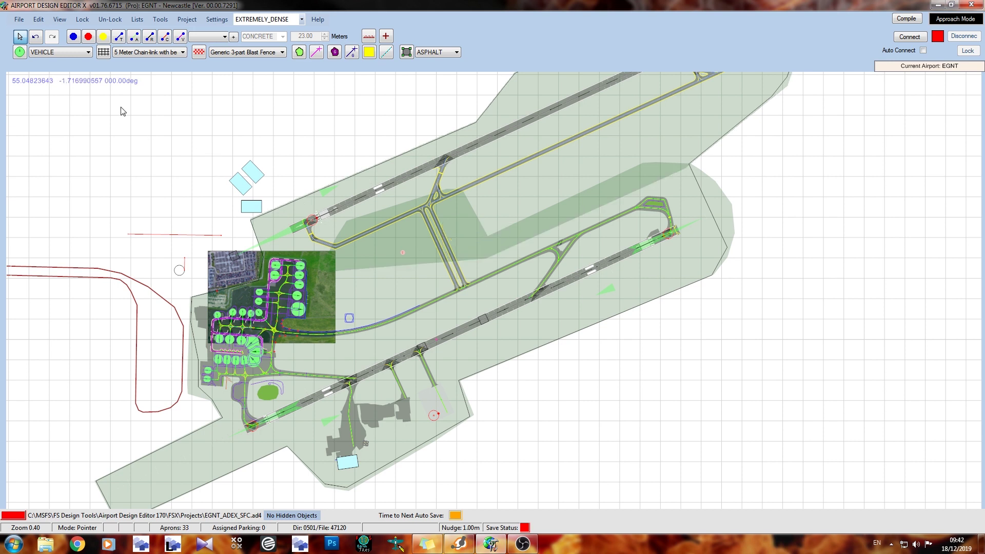
left_click(19, 20)
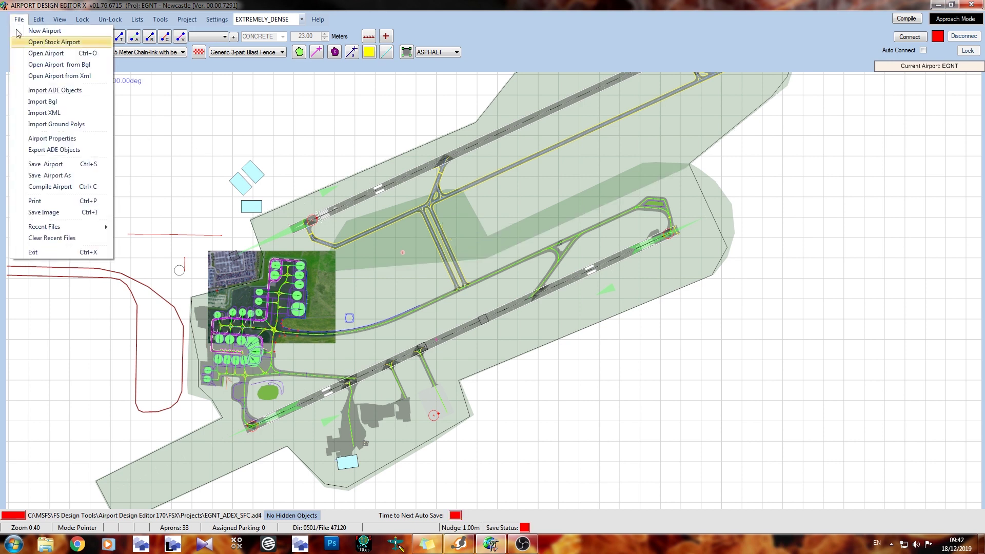
left_click(77, 188)
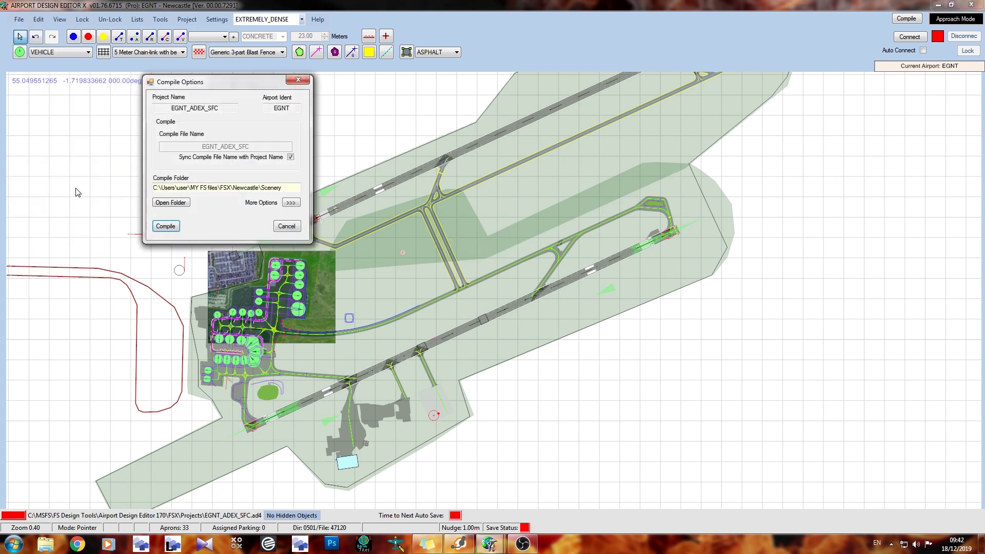
left_click(287, 227)
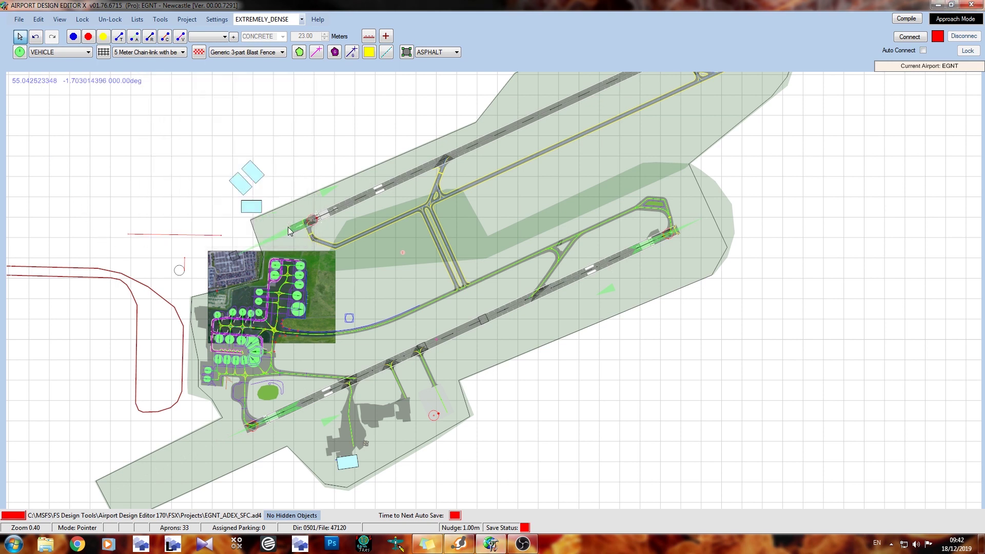
key("ctrl")
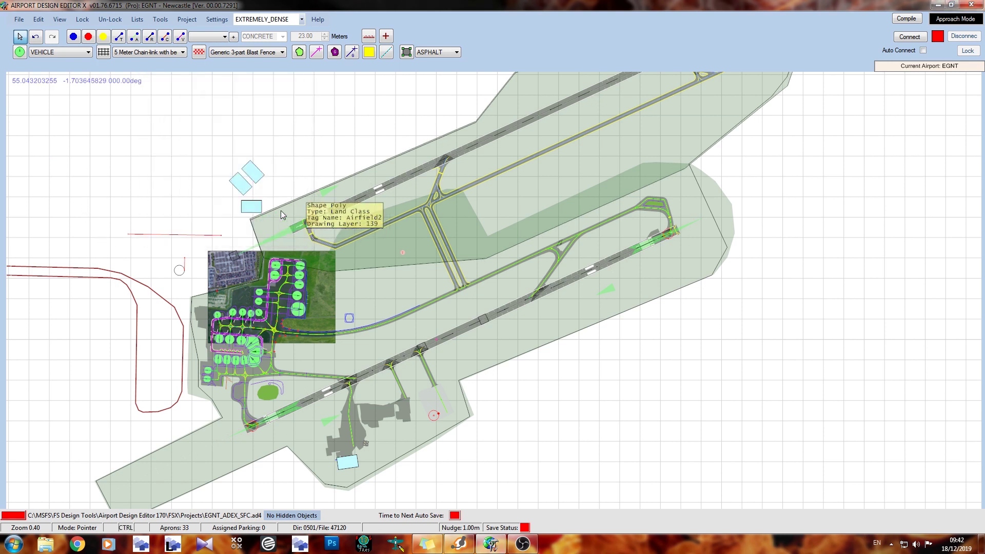
key("ctrl+m")
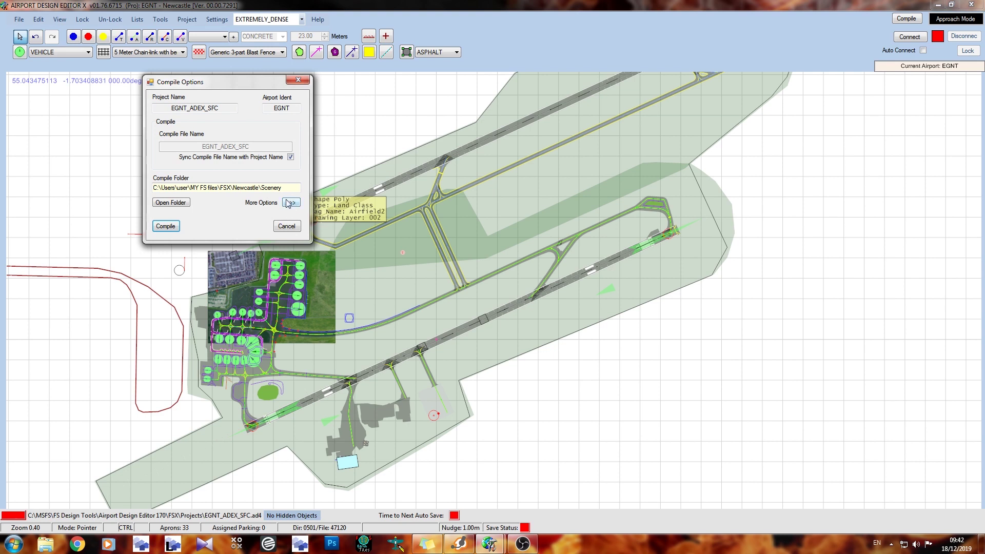
left_click(289, 203)
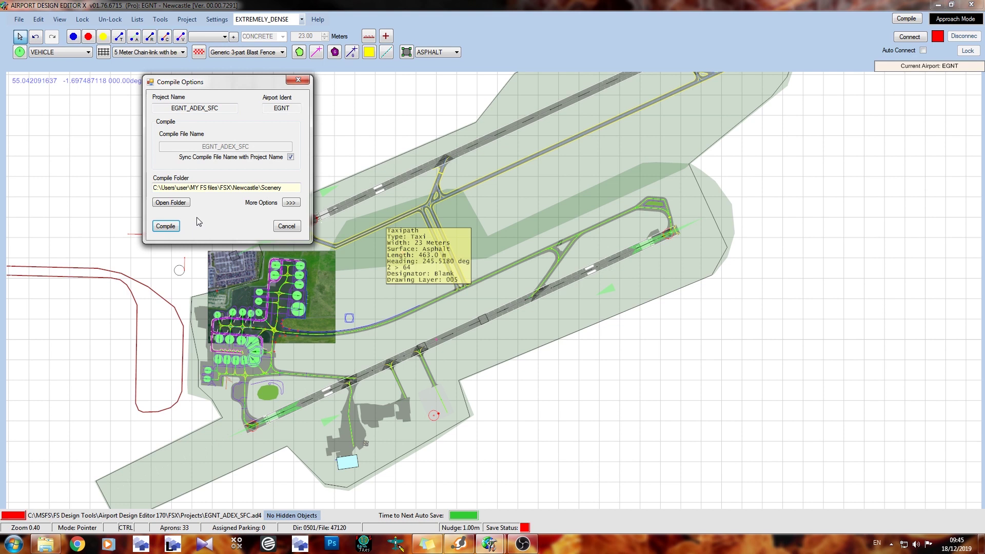
left_click(170, 226)
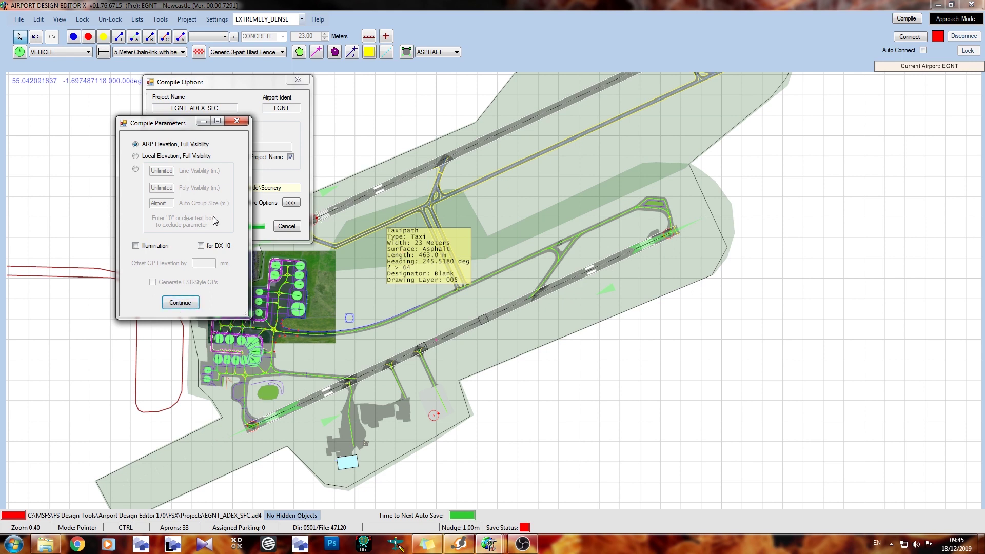
Keep ARP Elevation and Full Visibility in Compile Parameters and continue to finish compiling.
left_click_drag(158, 128, 191, 94)
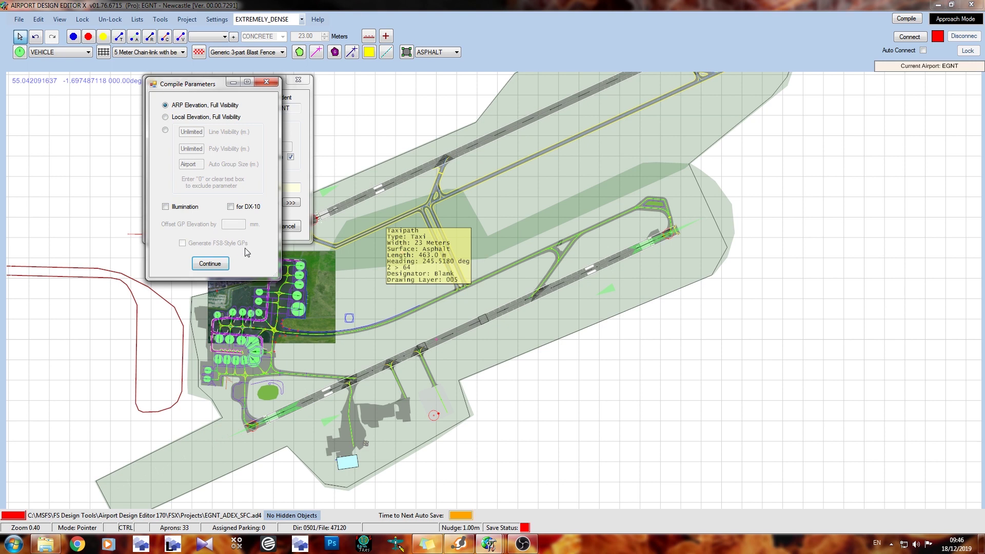
left_click(210, 264)
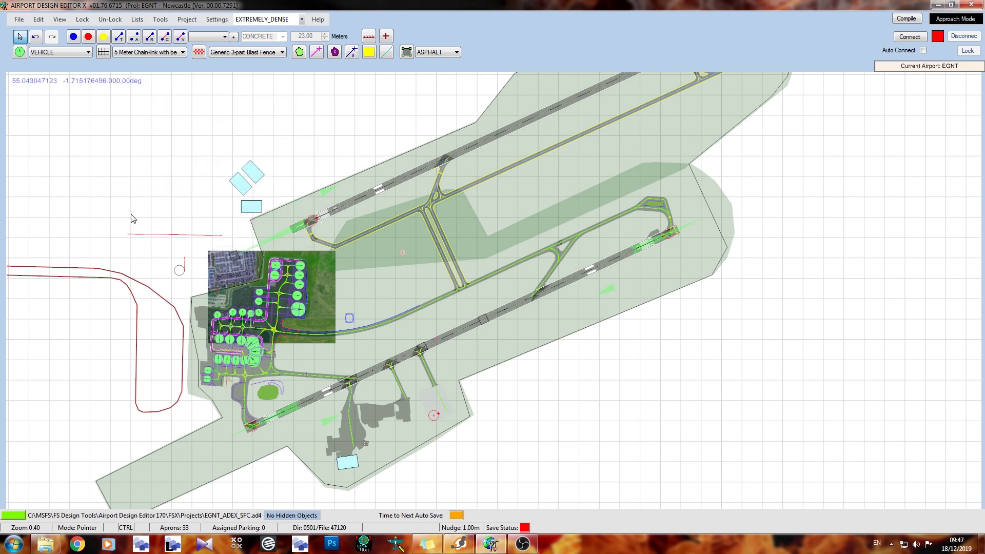
Browse in Explorer to the FSX > Newcastle > Scenery folder.
left_click(46, 544)
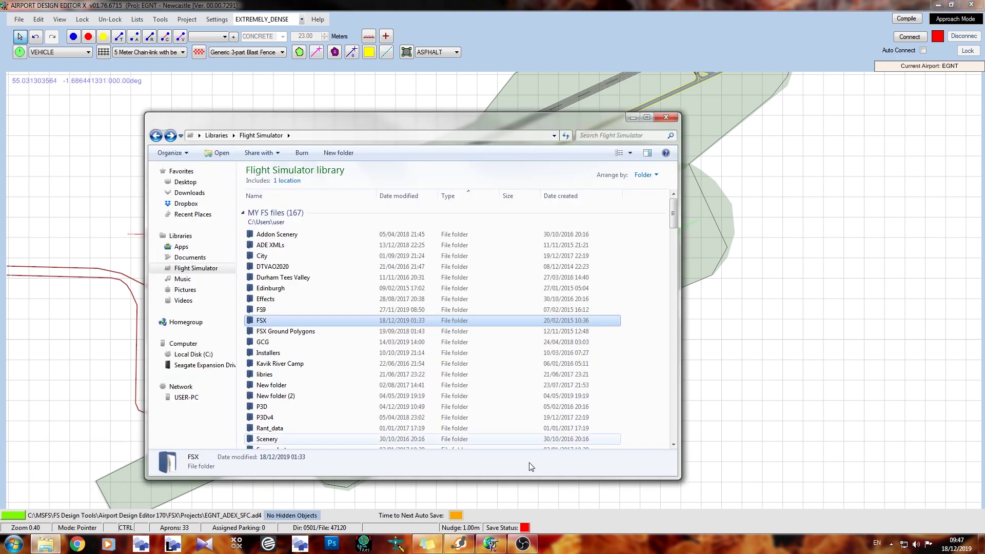
double_click(261, 320)
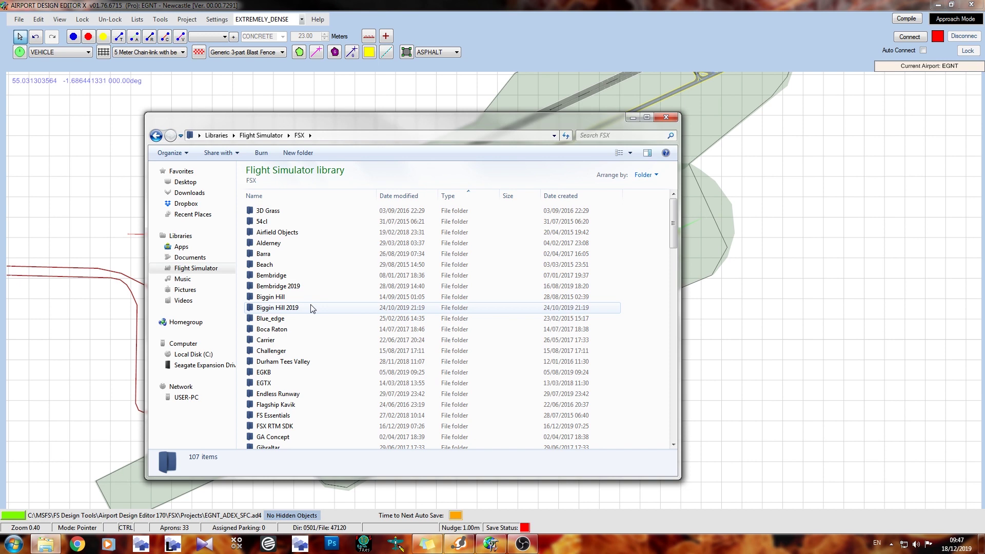
left_click(300, 340)
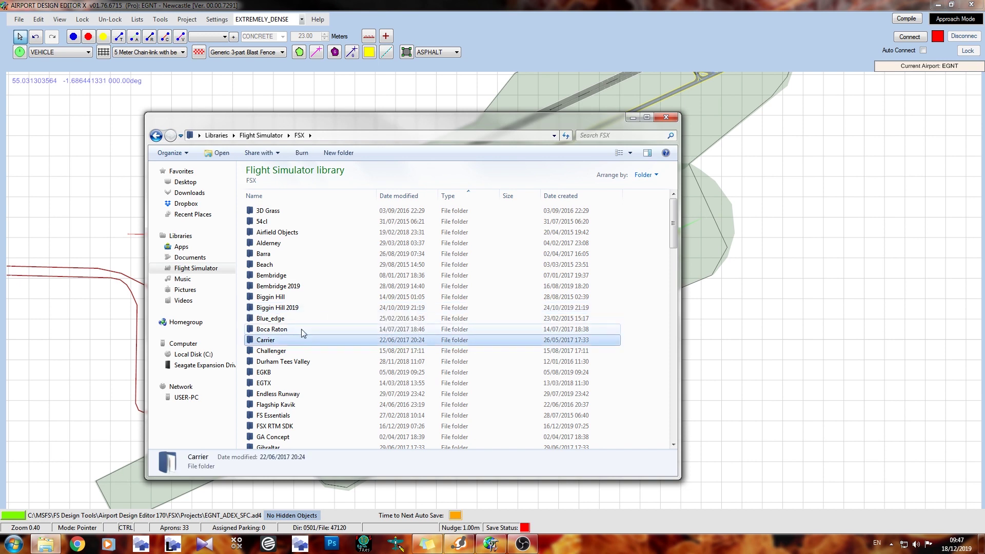
key("n")
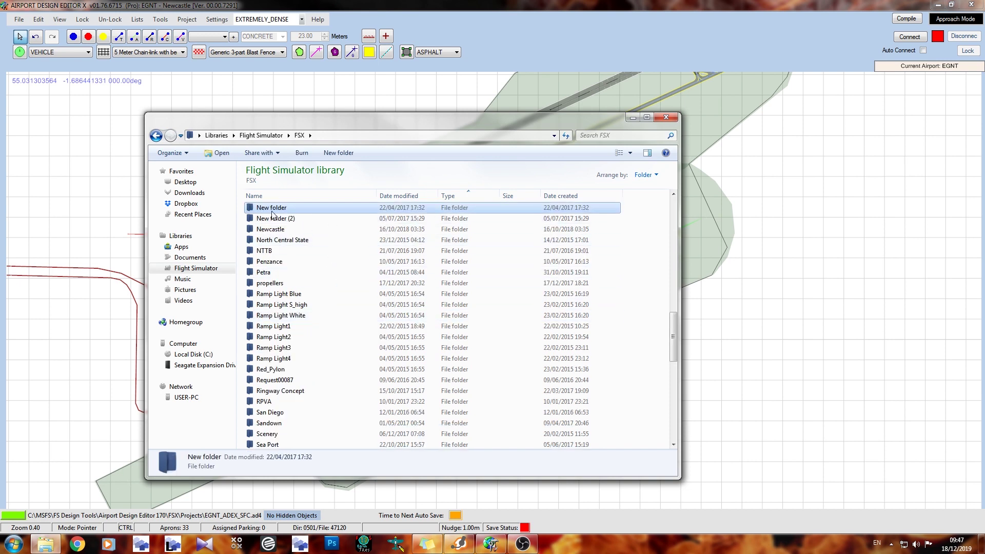
double_click(310, 229)
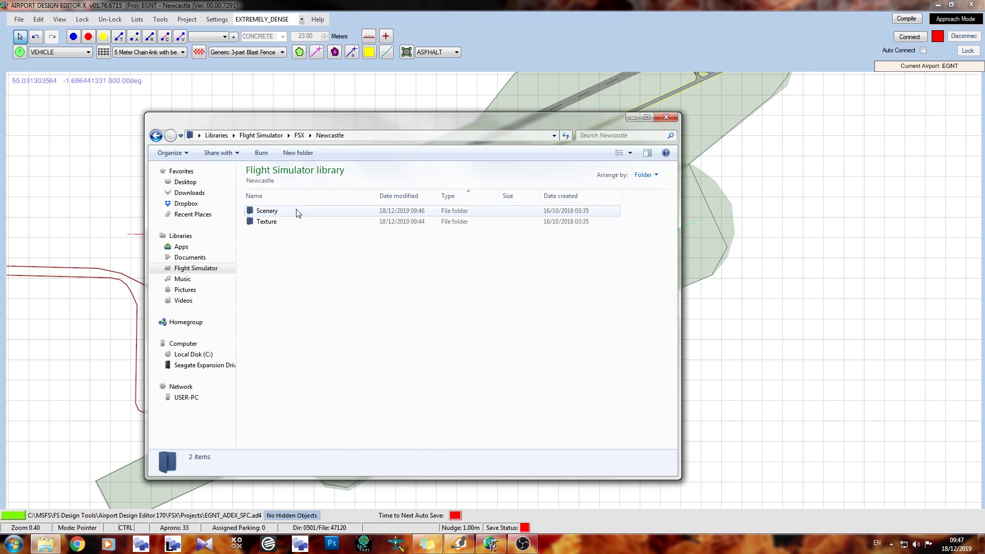
left_click(288, 211)
double_click(288, 211)
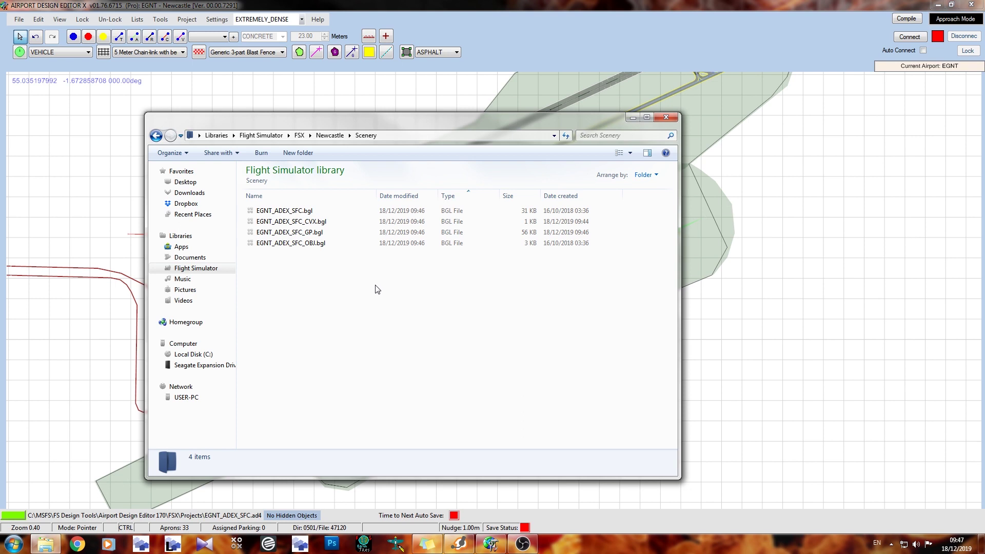
Select the four compiled EGNT_ADEX_SFC .bgl files.
left_click_drag(291, 282, 329, 297)
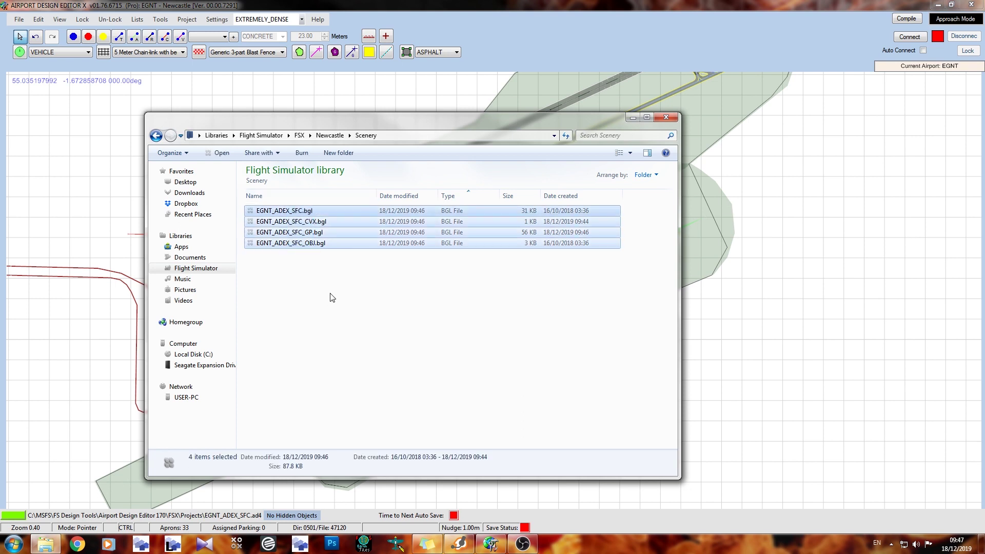
left_click(331, 300)
left_click_drag(308, 264, 316, 196)
left_click(312, 270)
left_click_drag(312, 269, 328, 190)
Open a second Explorer window showing Local Disk (C:).
key("ctrl+n")
left_click_drag(328, 133, 420, 86)
left_click(299, 319)
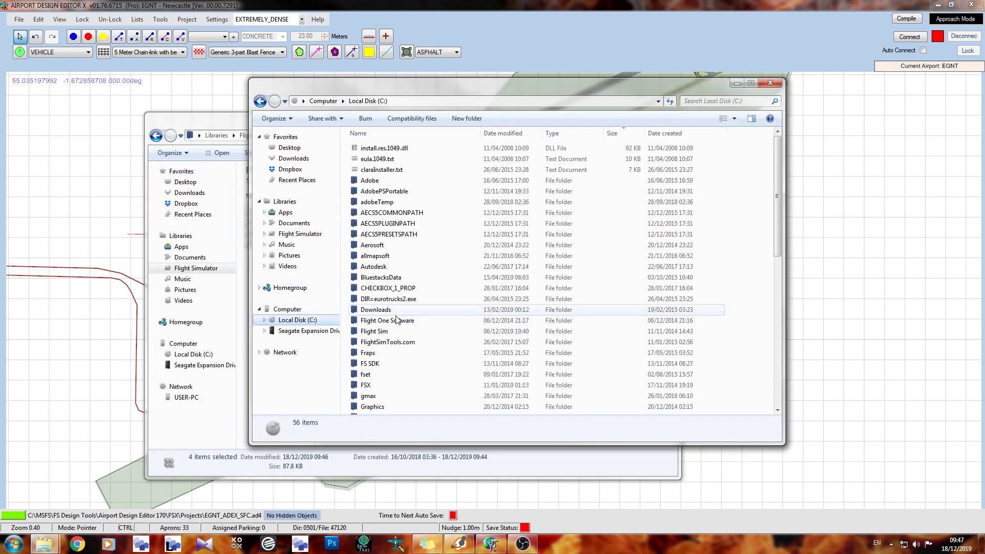
Browse to the Steam FSX install folder and look inside its SDK folder.
left_click(387, 320)
scroll(433, 291, "down", 4)
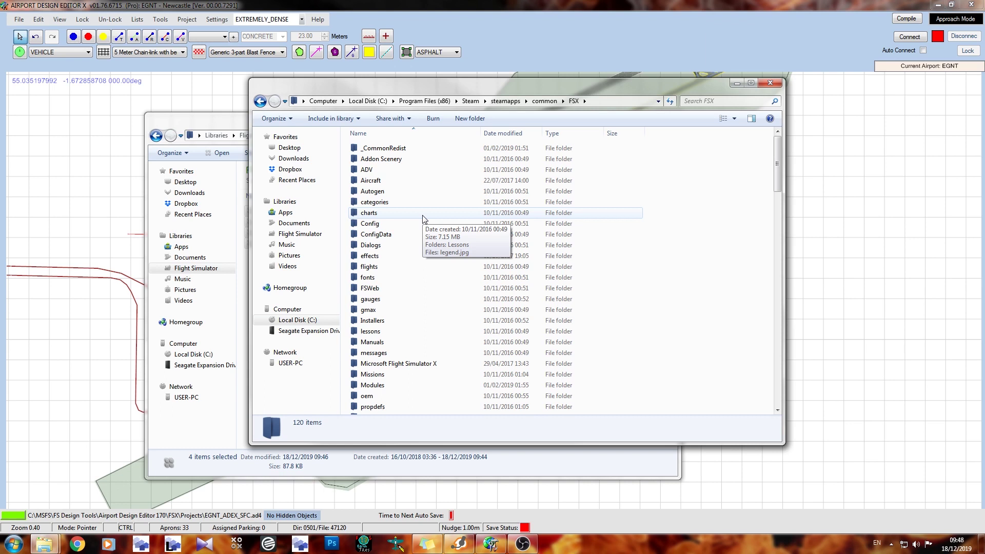
scroll(424, 219, "down", 3)
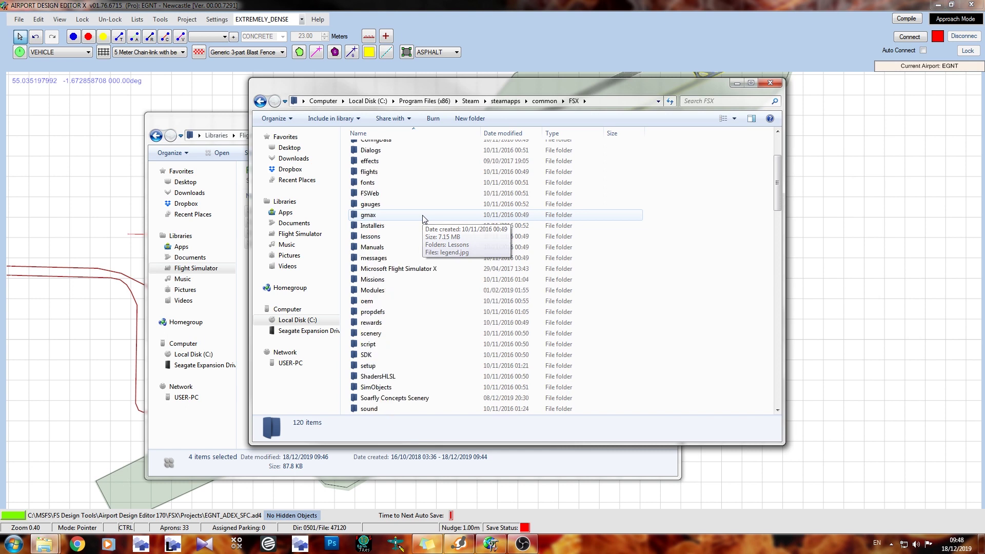
double_click(387, 355)
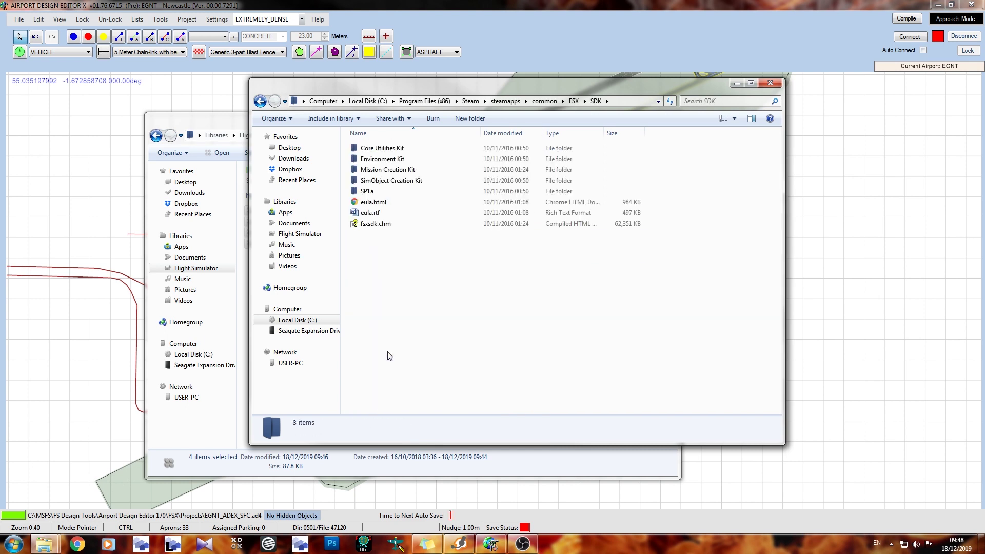
Return to FSX, find Soarfly Concepts Scenery\Newcastle, and minimise Airport Design Editor.
left_click(260, 101)
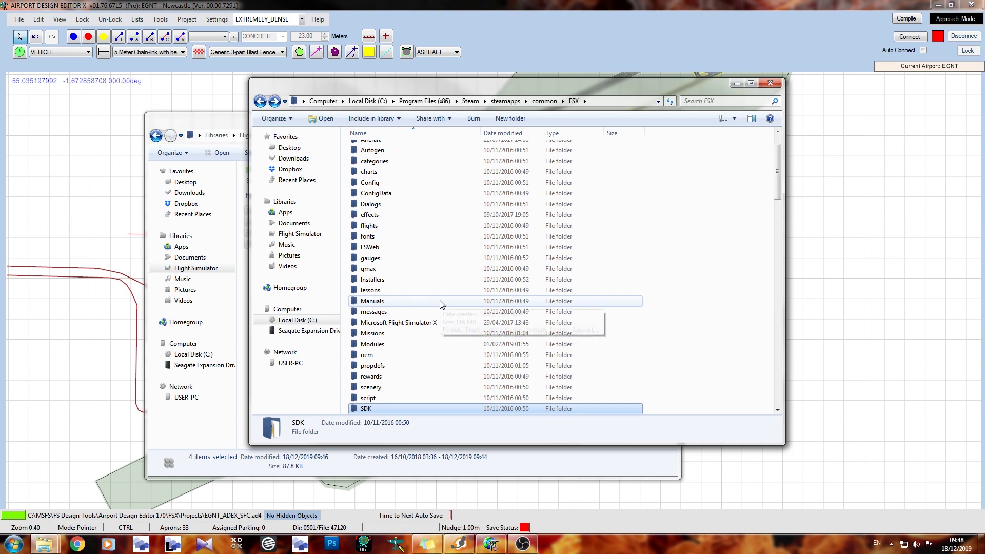
scroll(442, 302, "up", 2)
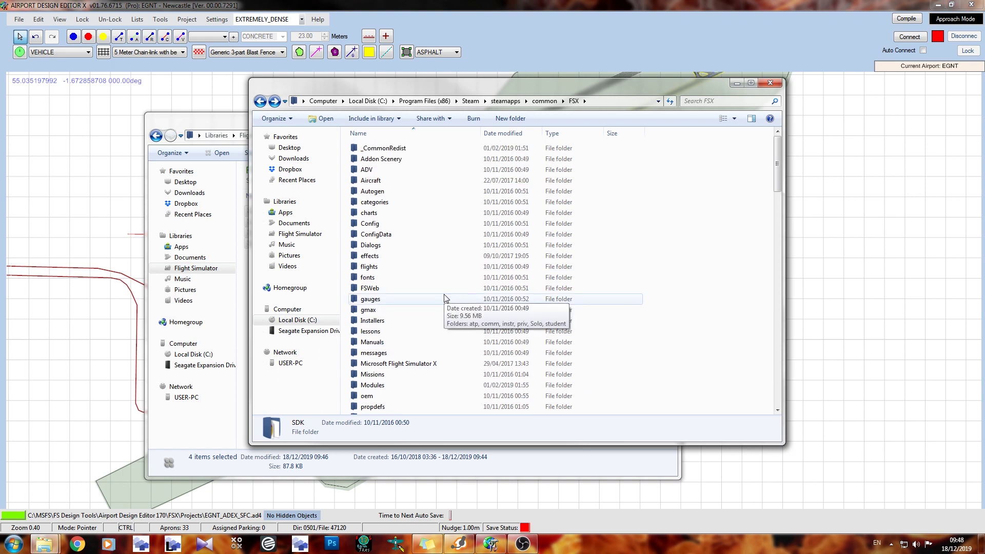
scroll(444, 297, "down", 3)
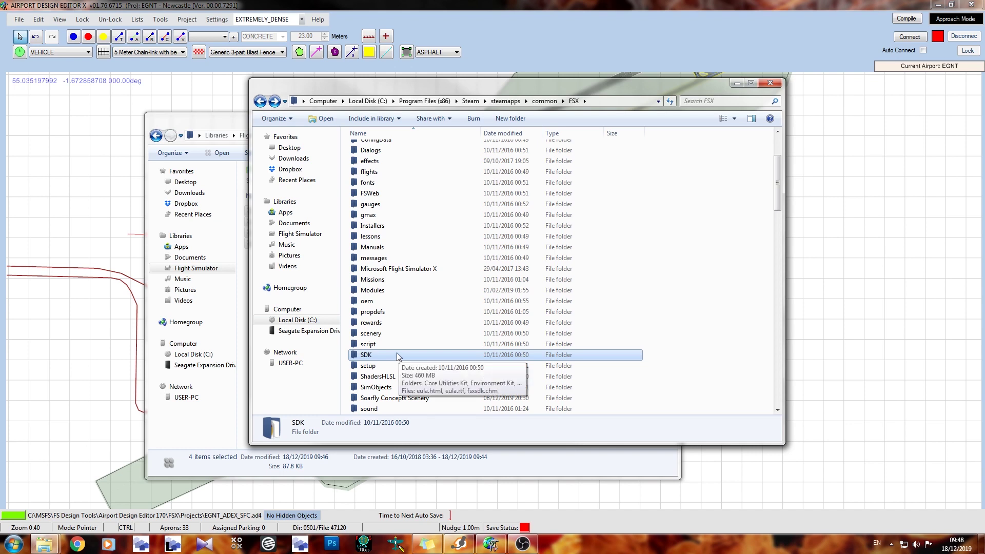
scroll(406, 340, "down", 2)
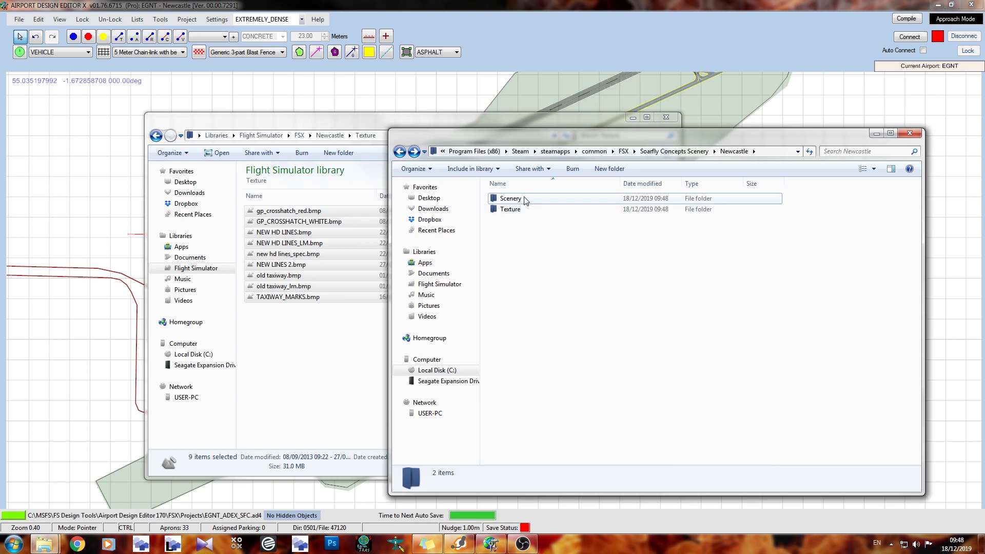
left_click(938, 5)
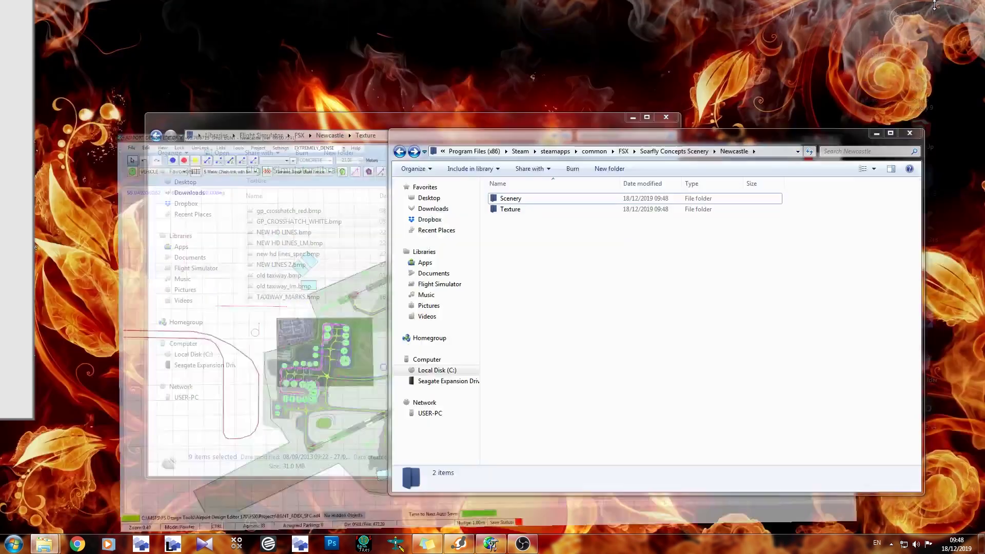
Confirm Newcastle is enabled in the FSX Scenery Library and accept it.
left_click(633, 117)
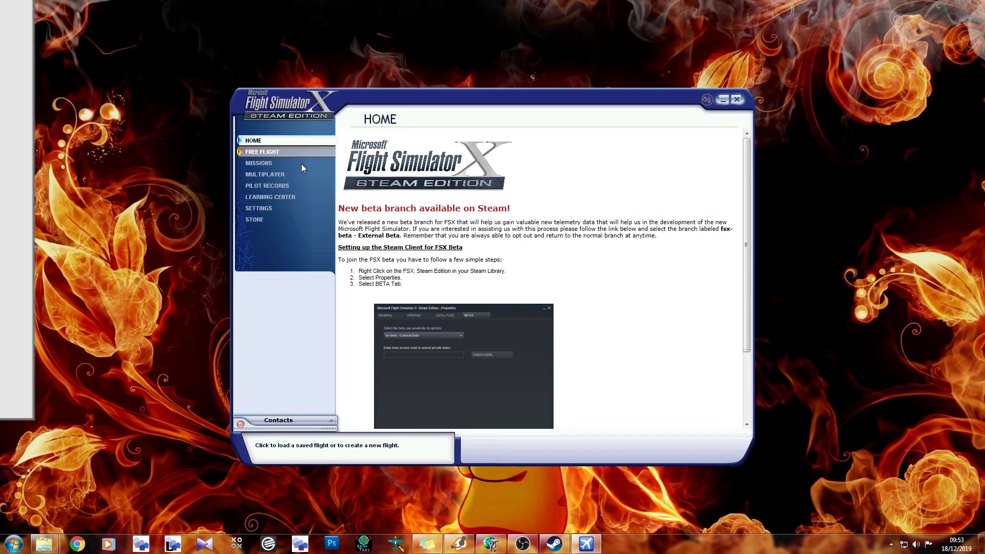
left_click(301, 155)
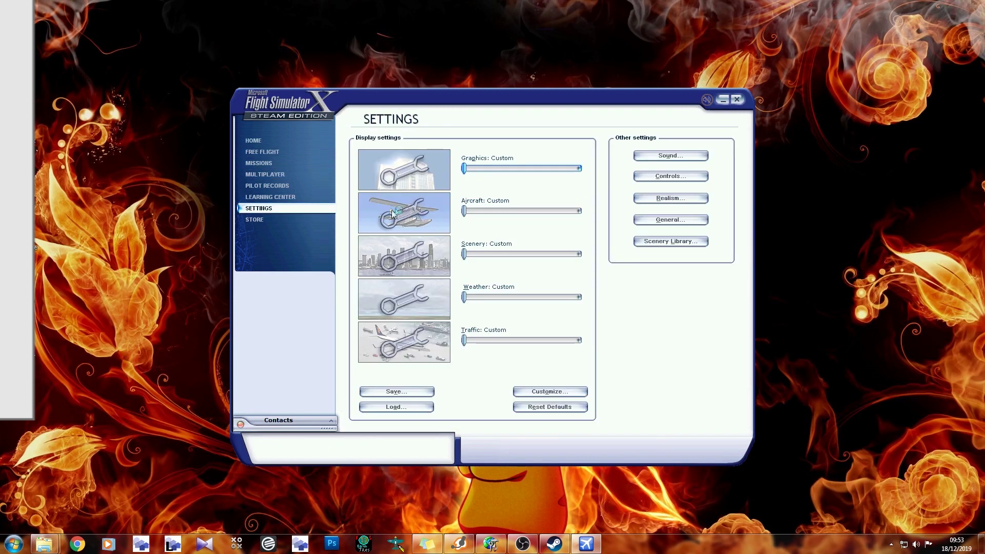
left_click(670, 241)
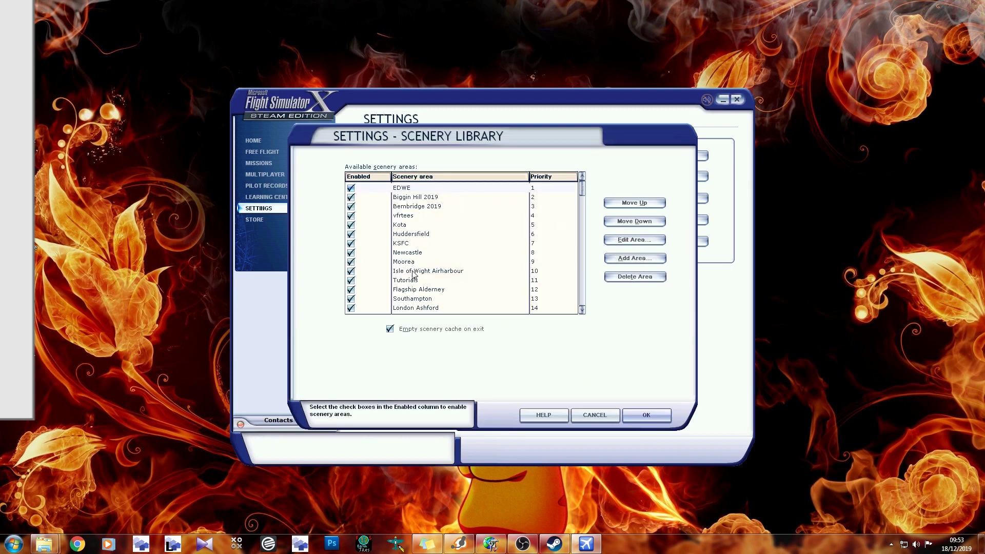
left_click(646, 415)
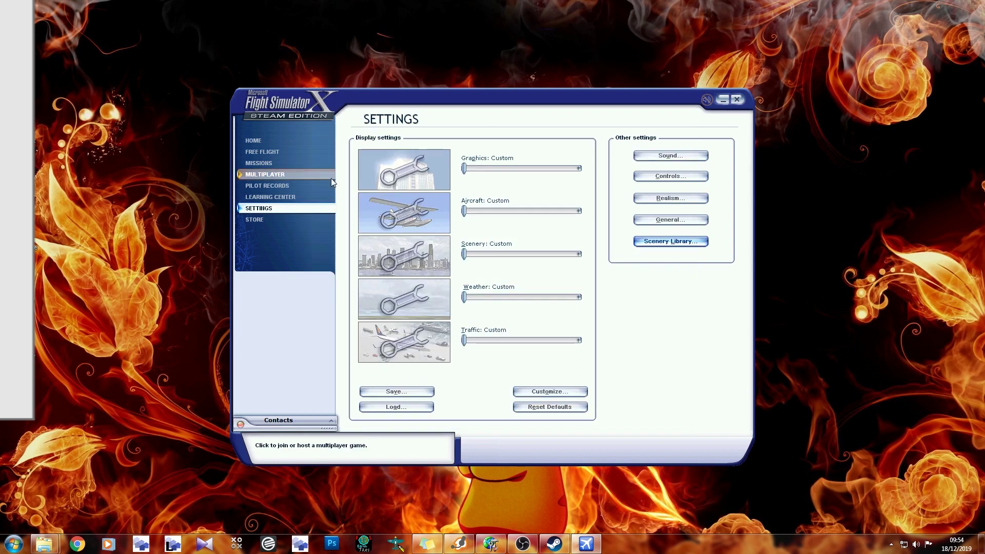
Set the free flight starting airport to Newcastle by airport ID egnt.
left_click(281, 154)
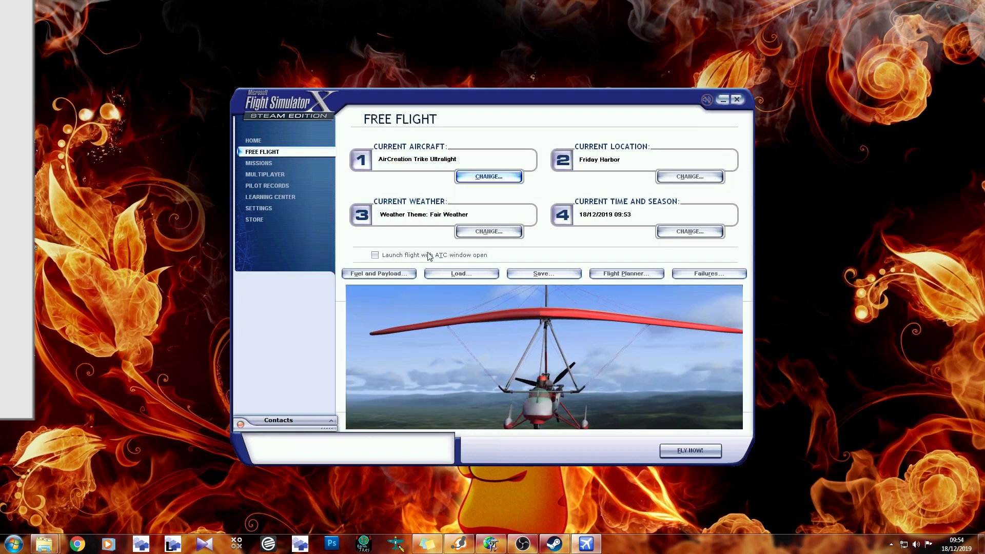
left_click(686, 183)
left_click(512, 175)
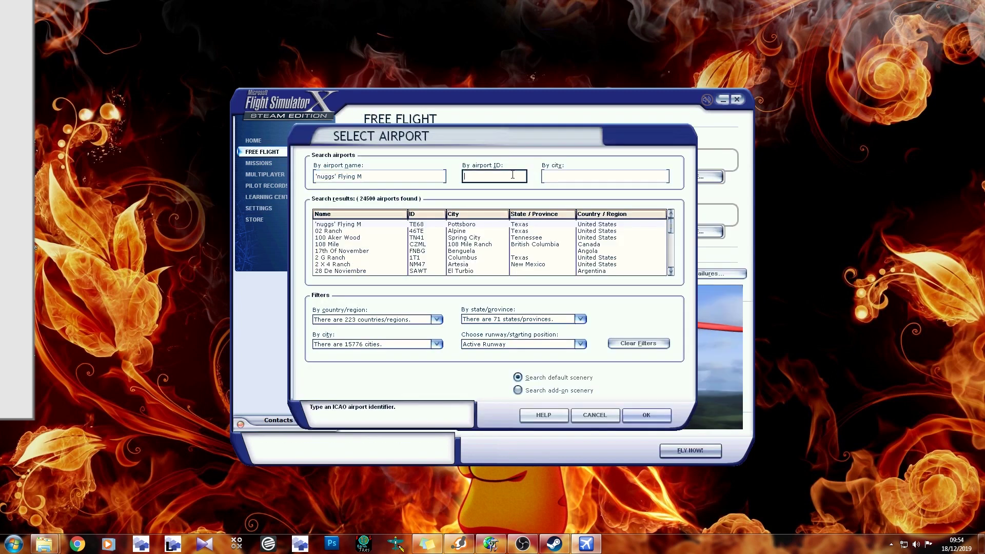
type("egnt")
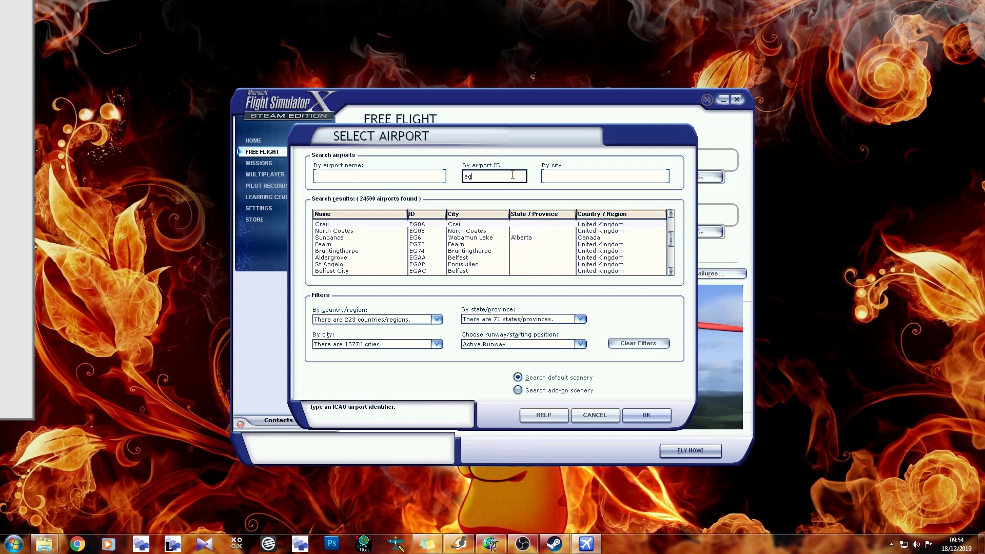
left_click(648, 413)
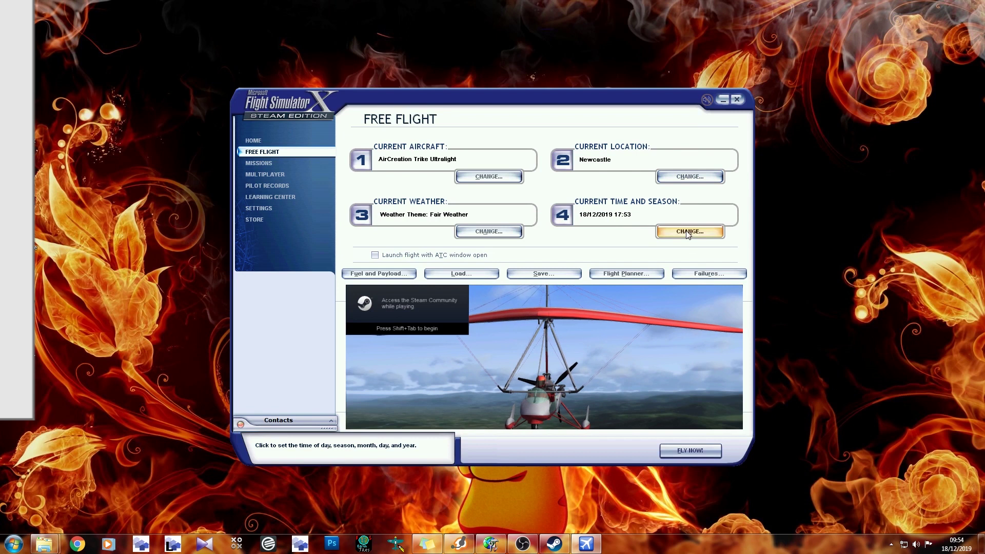
Set the time of day to Day and start the flight.
left_click(689, 231)
left_click(354, 184)
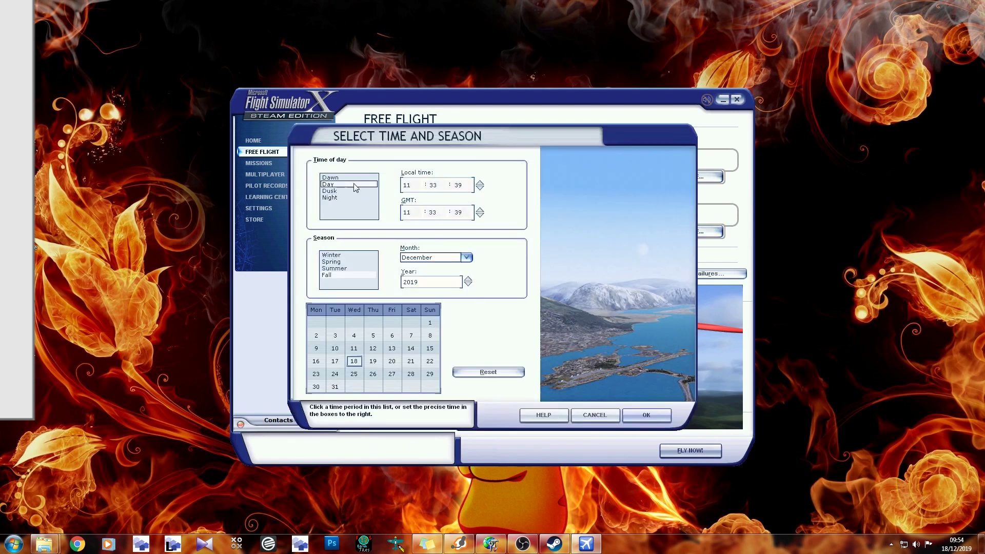
left_click(660, 418)
left_click(695, 448)
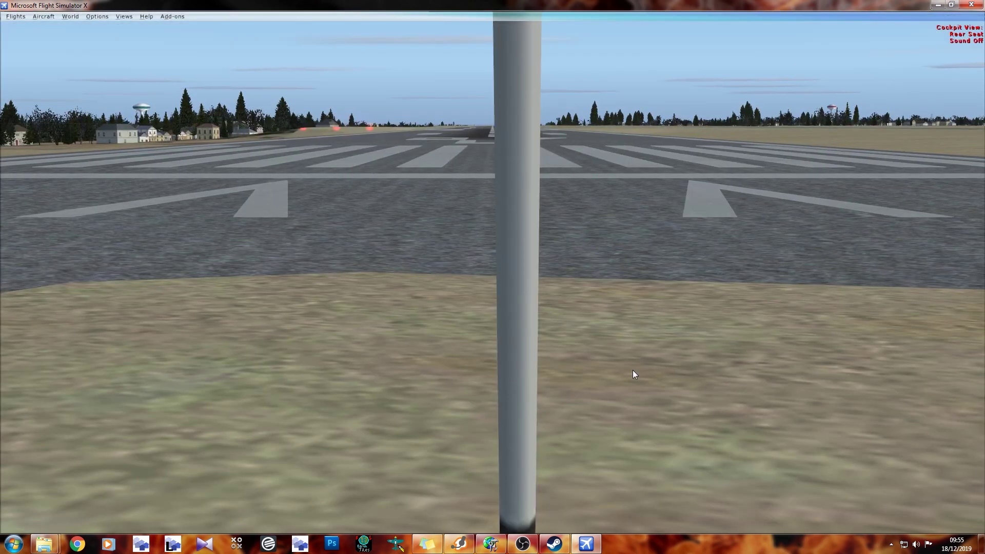
Cycle the view with S to Outside Spot, then Tail view.
key("s")
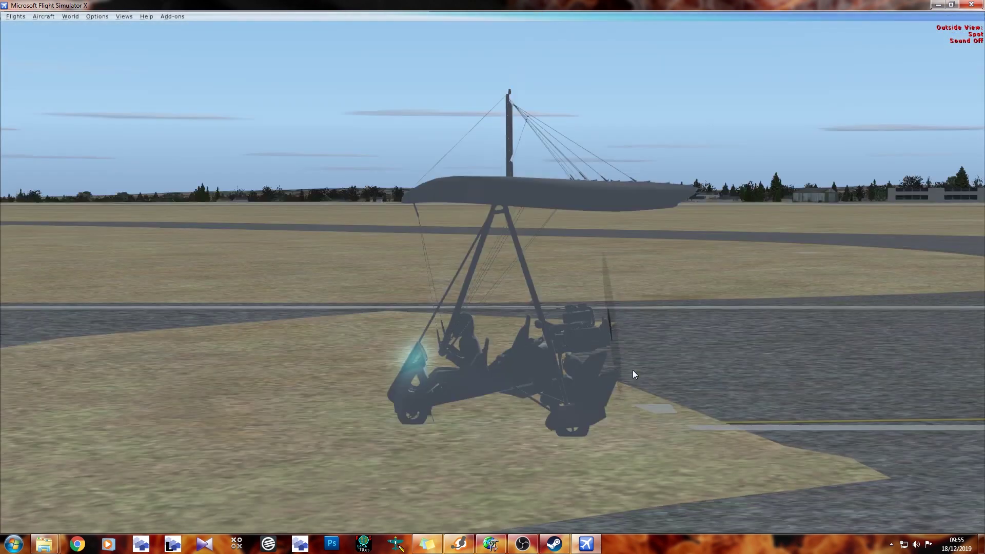
key("s")
key("s")
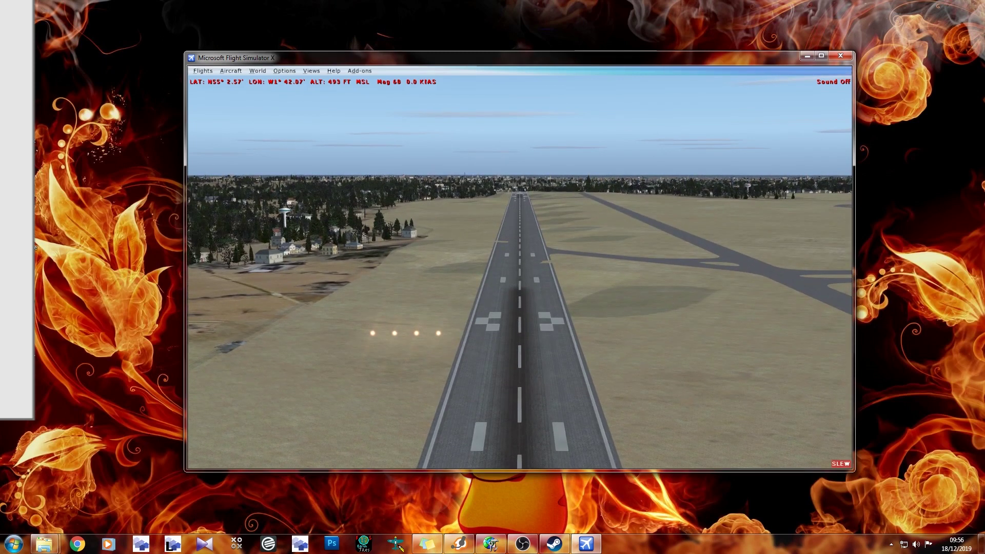
Pitch the view down and slew along the runway to the threshold, then over the taxiway.
key("0")
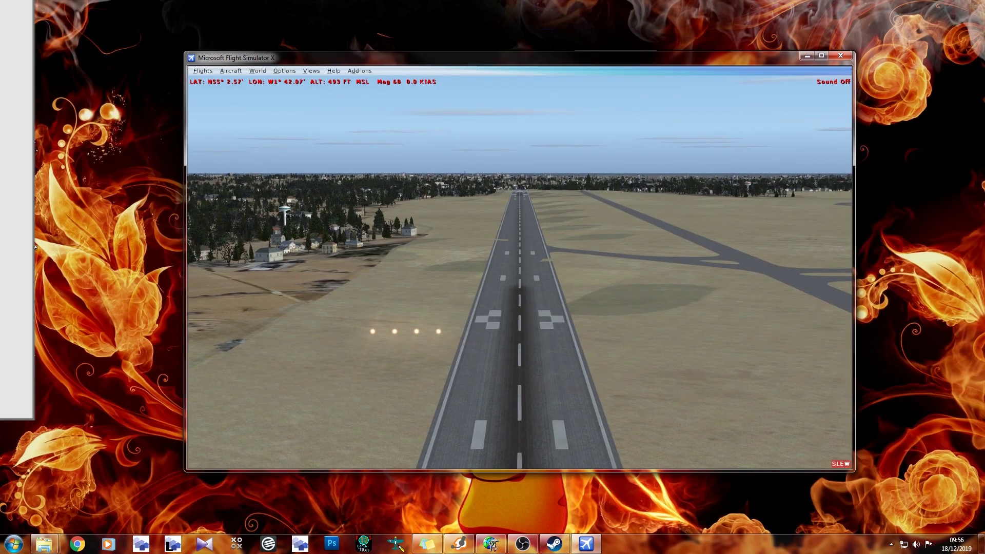
key("KP_2")
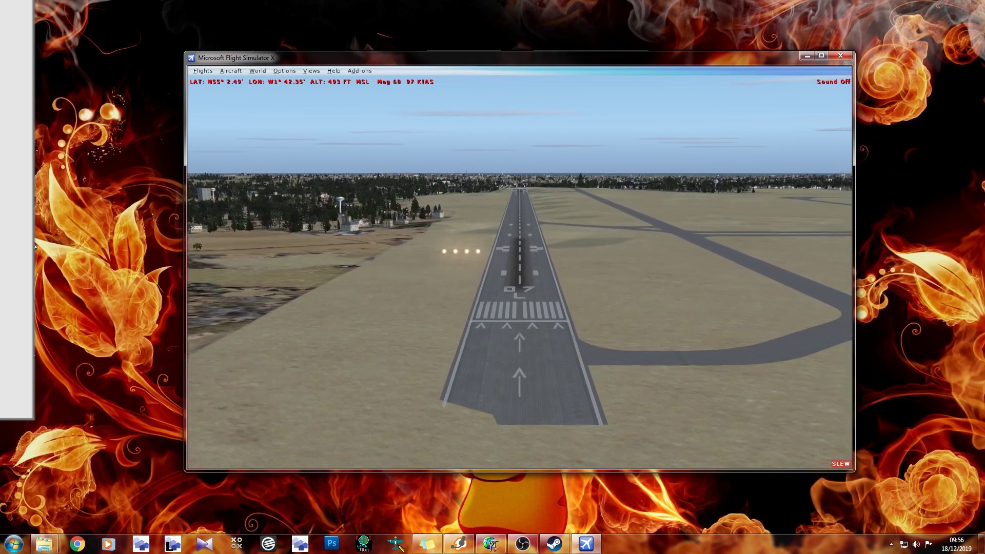
key("KP_8")
key("KP_8")
key("KP_8")
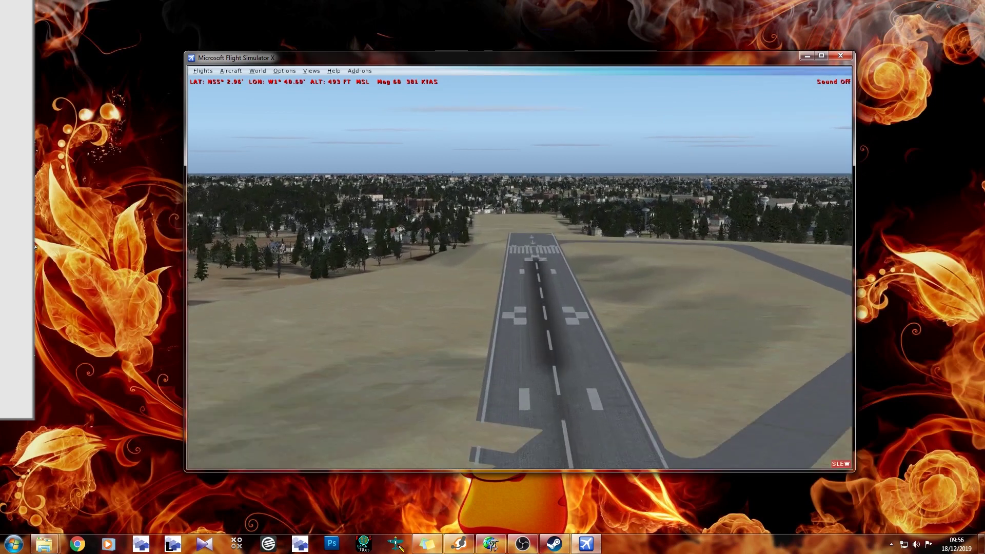
key("KP_5")
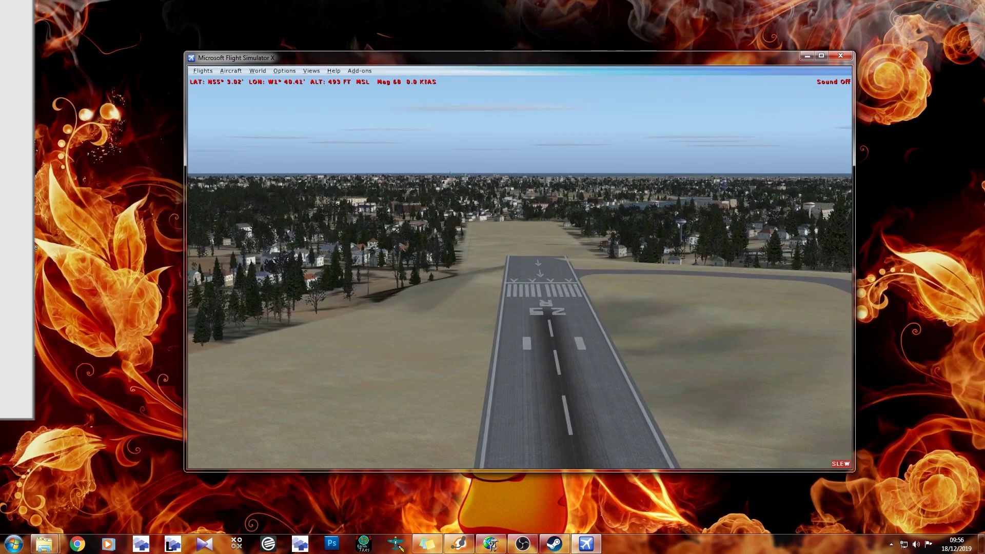
key("KP_2")
key("KP_6")
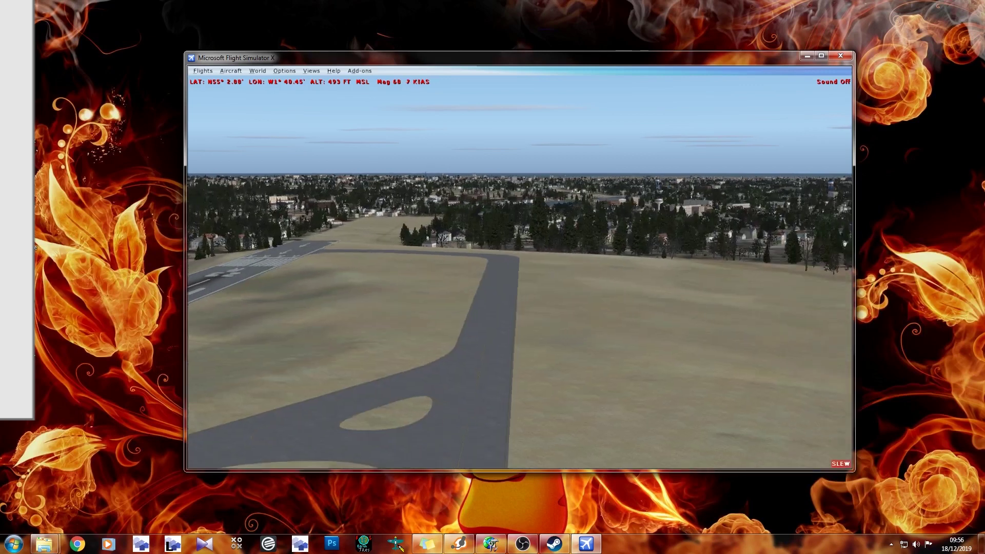
key("KP_5")
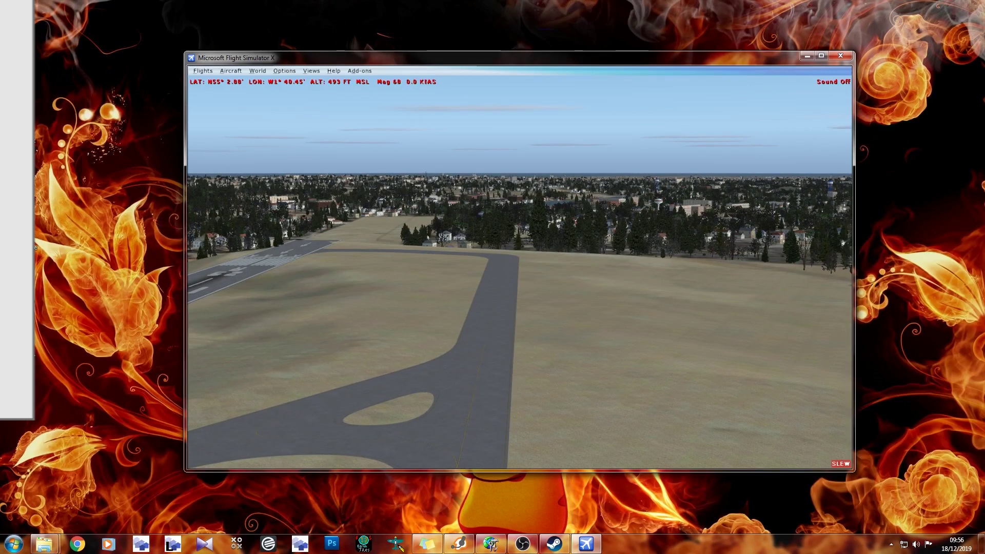
Slide back over runway 25R, tilt down, slew back along it, then sideways toward the apron.
key("KP_4")
key("KP_8")
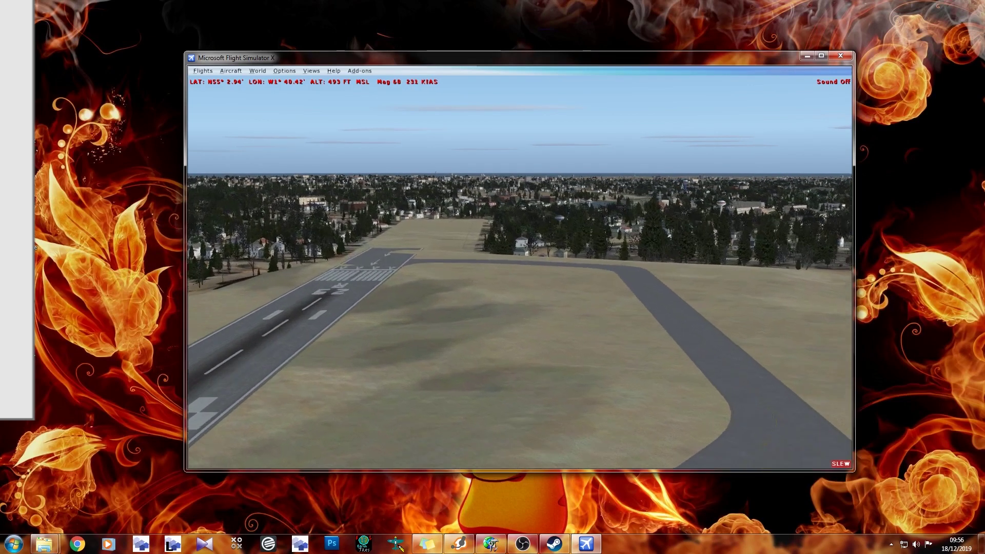
key("KP_6")
key("KP_5")
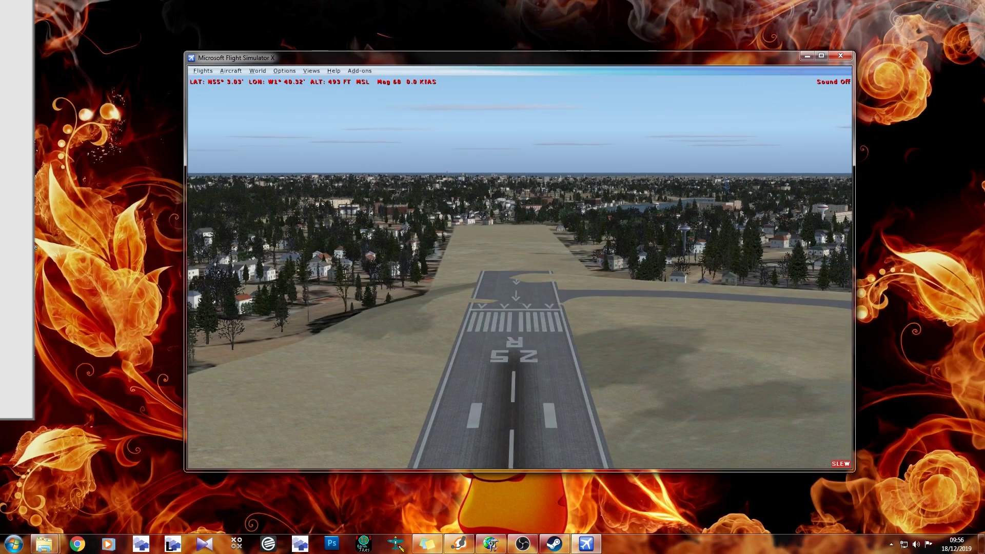
key("0")
key("KP_5")
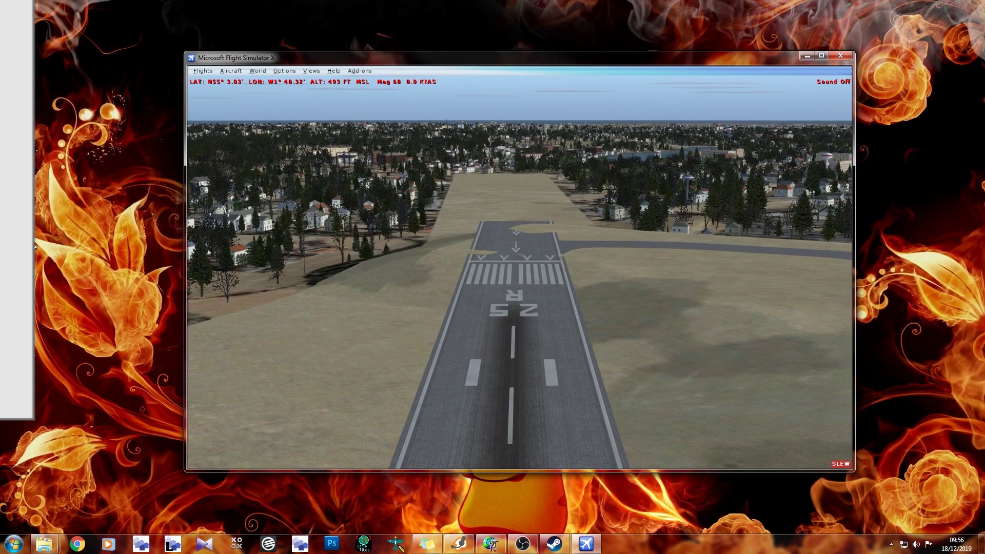
key("KP_2")
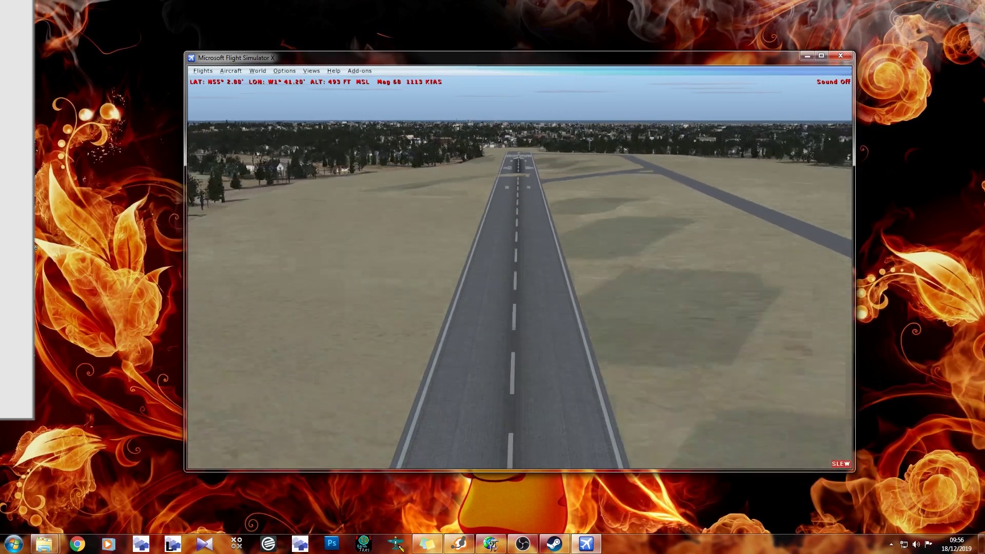
key("KP_5")
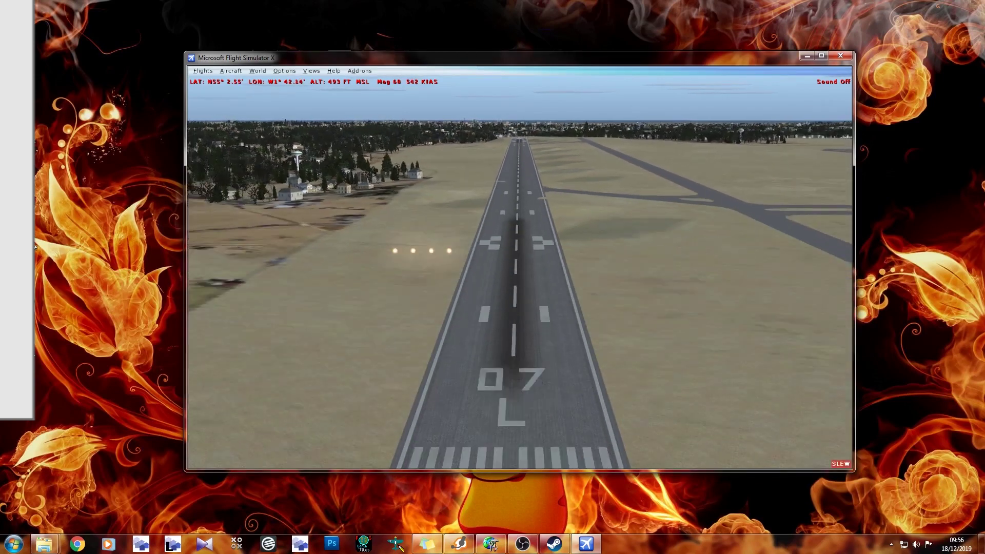
key("KP_6")
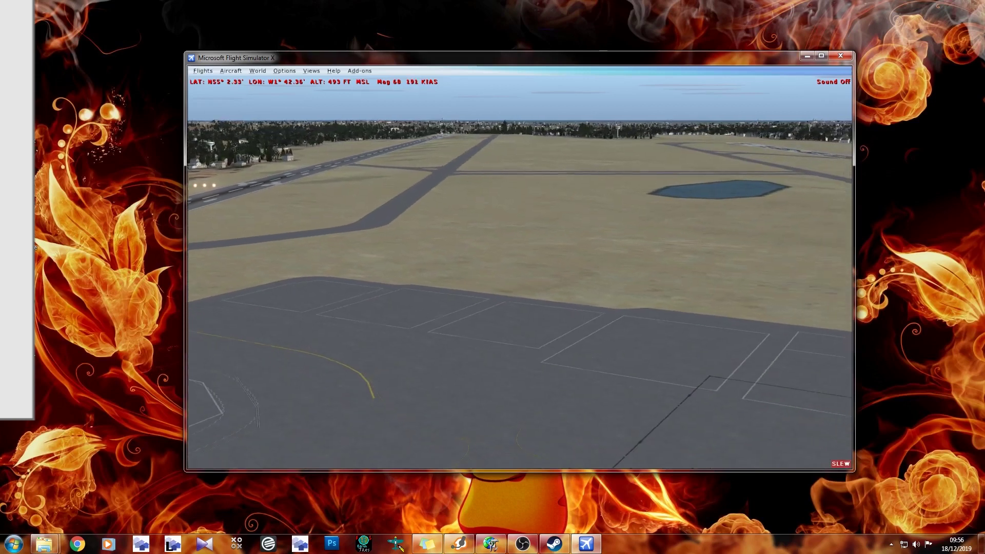
Turn right and slew forward across the runway, slowing beside the hangar and terminal.
key("KP_5")
key("y")
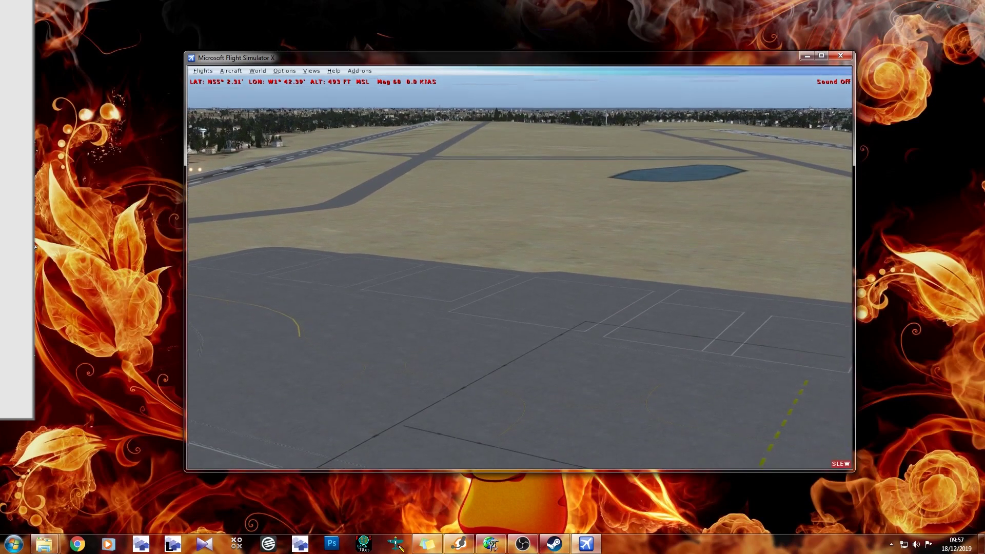
key("KP_3")
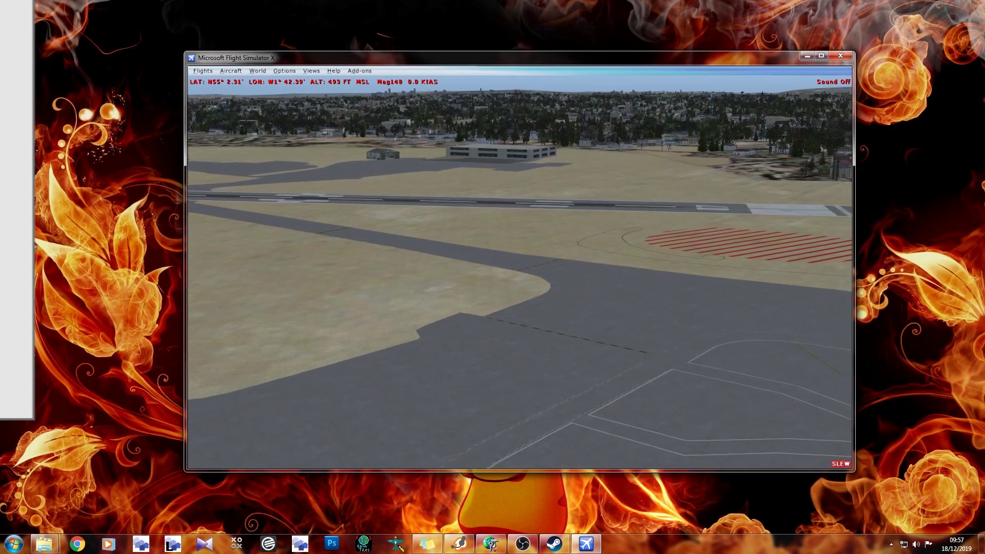
key("KP_8")
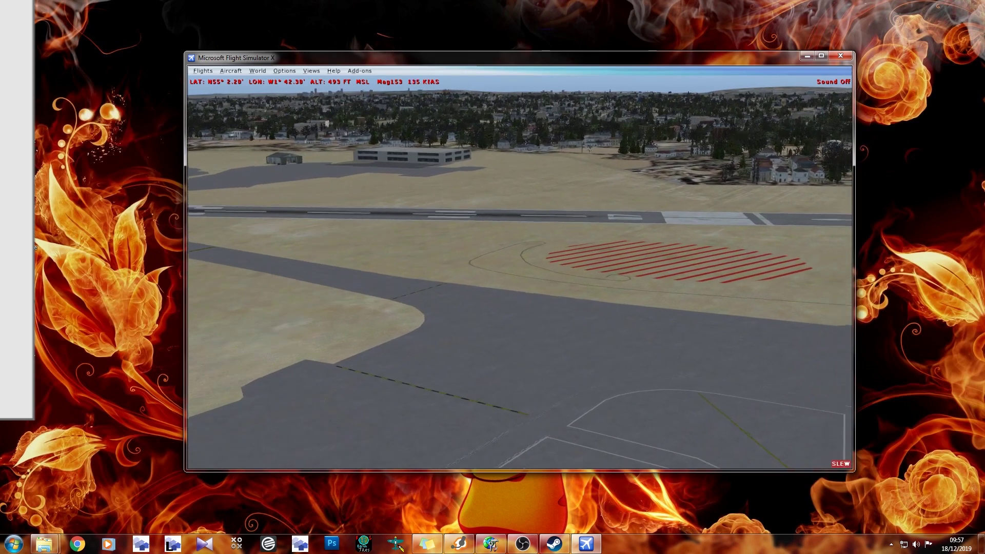
key("KP_5")
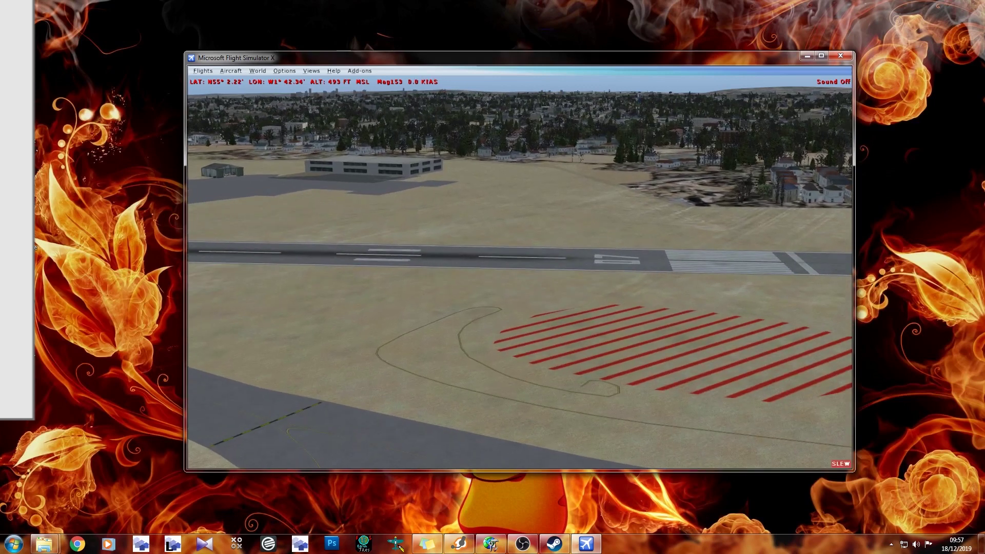
key("KP_8")
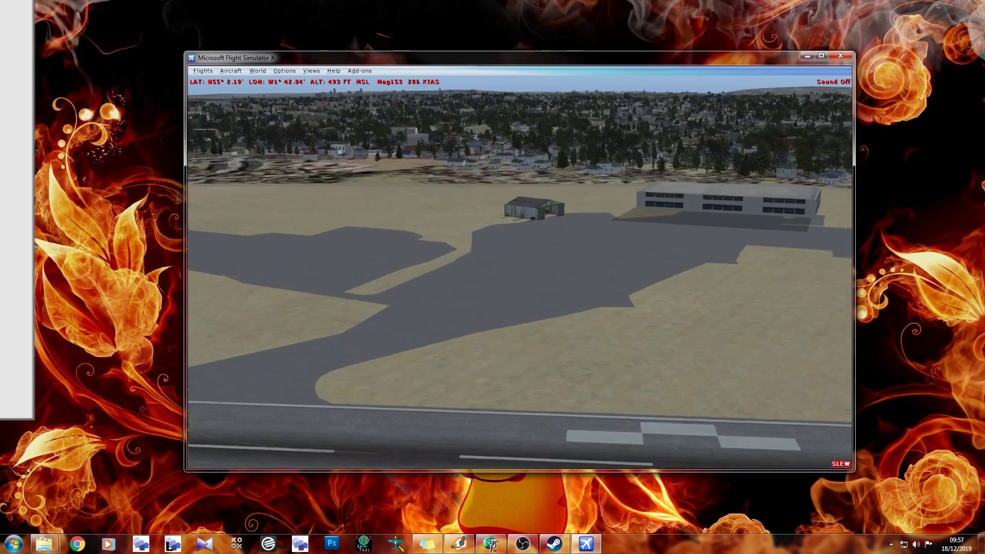
key("KP_5")
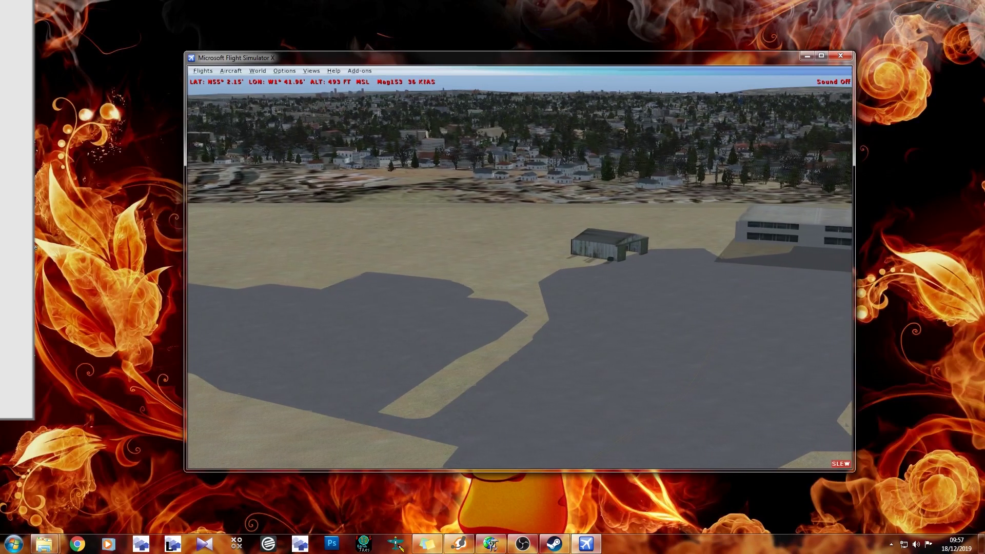
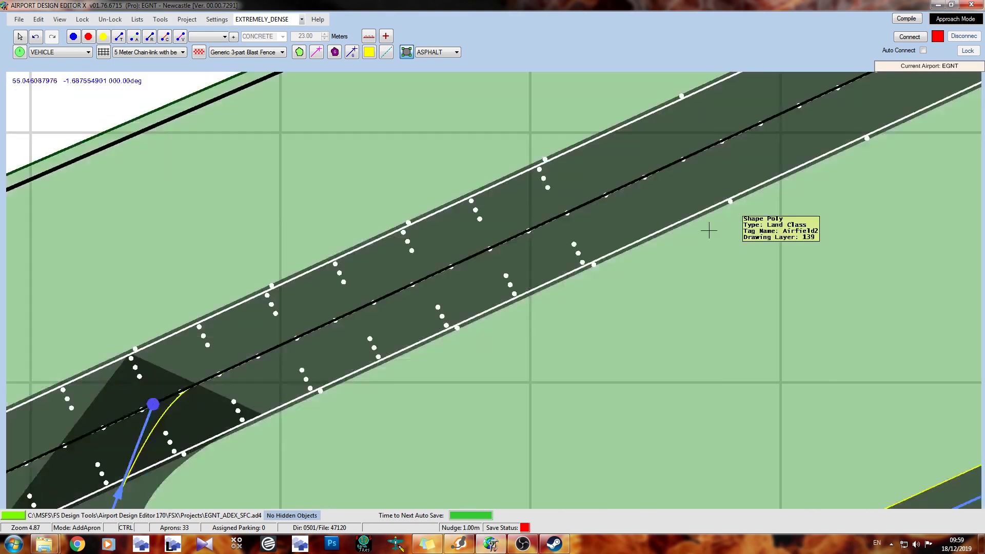
Pan along the runway to bring the taxiway junction and runway end into view.
middle_click_drag(697, 263, 377, 459)
middle_click_drag(673, 323, 381, 454)
middle_click_drag(730, 248, 209, 454)
middle_click_drag(761, 220, 334, 464)
middle_click_drag(718, 234, 296, 441)
middle_click_drag(667, 224, 238, 403)
middle_click_drag(794, 230, 262, 422)
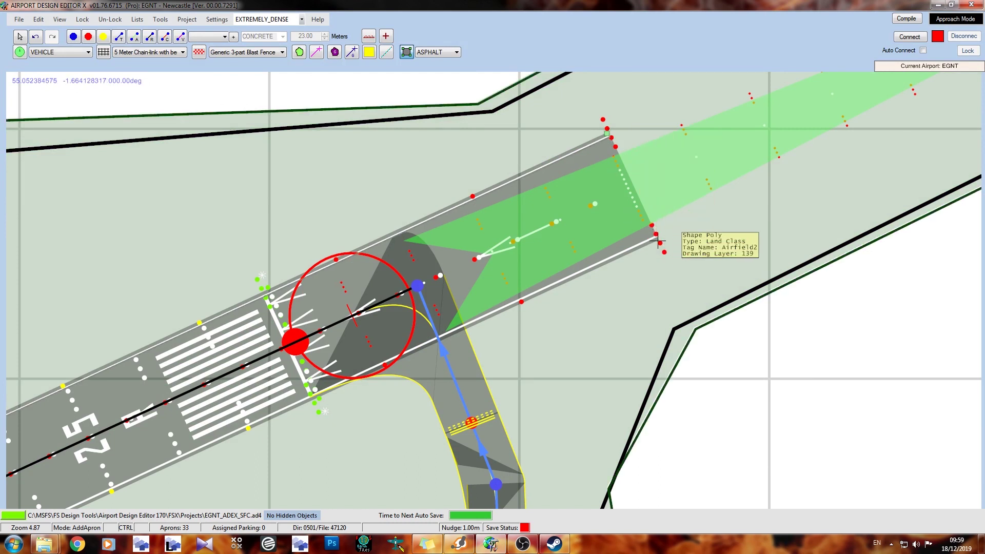
Follow the runway southwest past the taxiway junction.
middle_click_drag(222, 394, 713, 224)
middle_click_drag(257, 420, 700, 204)
middle_click_drag(207, 431, 733, 201)
middle_click_drag(322, 362, 760, 193)
middle_click_drag(262, 414, 724, 161)
middle_click_drag(296, 398, 713, 180)
middle_click_drag(308, 359, 631, 209)
middle_click_drag(233, 366, 648, 229)
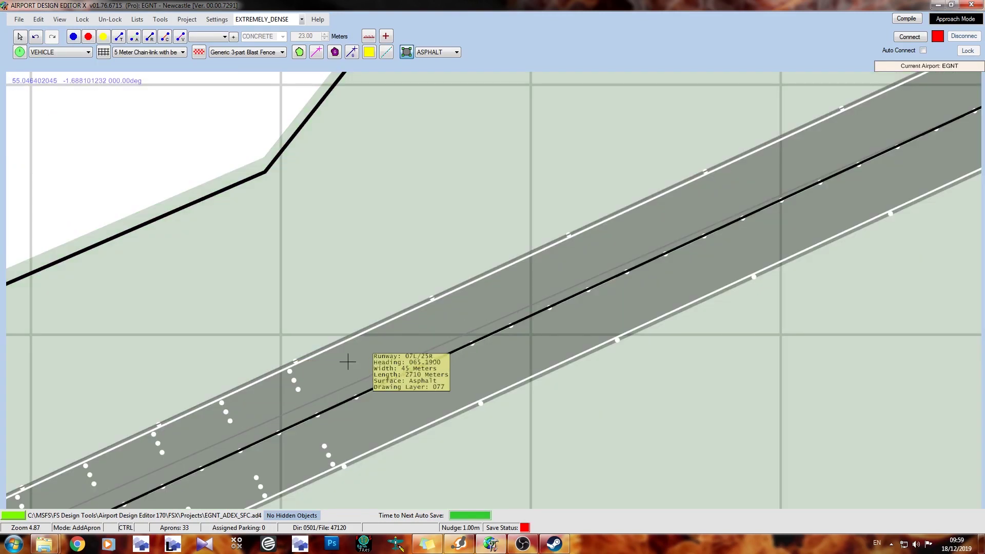
Frame the 07L touchdown markings, the runway end and its localizer.
middle_click_drag(313, 391, 728, 217)
middle_click_drag(411, 379, 683, 195)
middle_click_drag(263, 373, 664, 190)
middle_click_drag(239, 404, 716, 173)
middle_click_drag(205, 425, 654, 206)
scroll(295, 400, "down", 1)
middle_click_drag(226, 399, 568, 206)
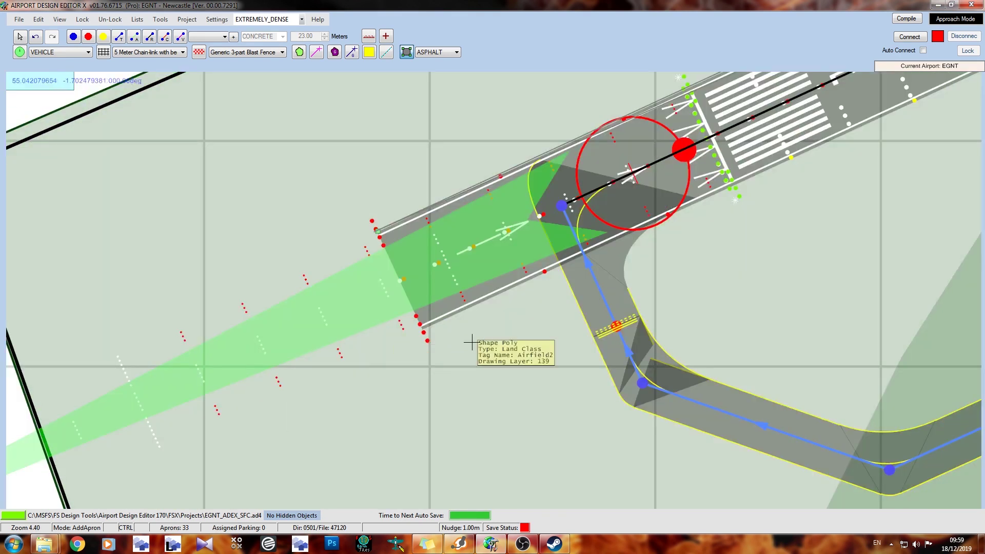
Zoom out to 1.11 for an overview of the airfield boundary near the runway end.
scroll(425, 333, "up", 5)
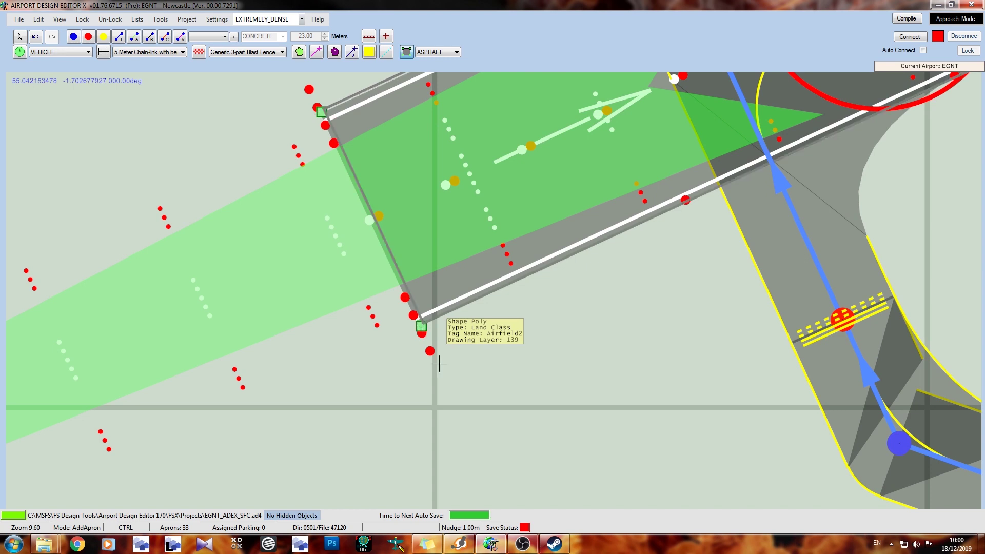
scroll(295, 367, "down", 3)
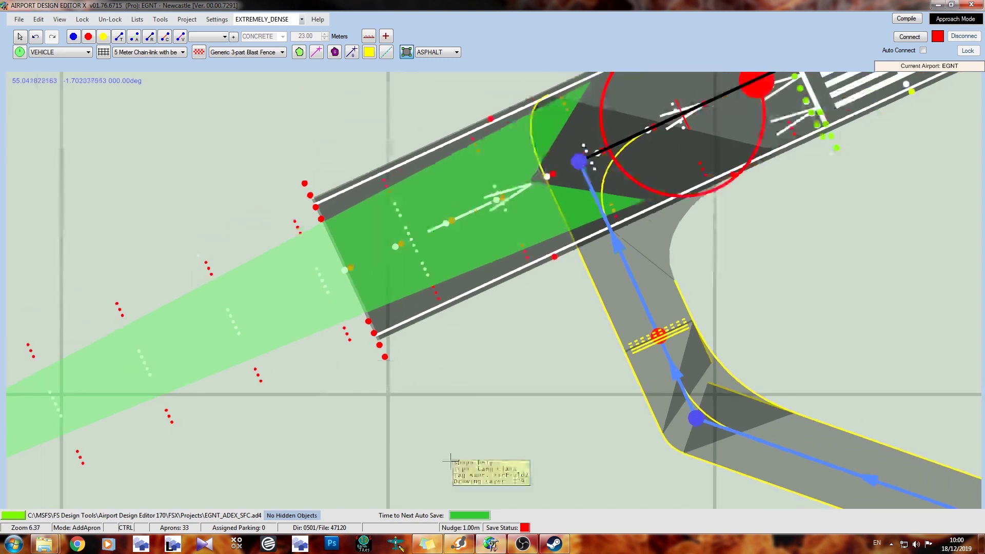
scroll(293, 243, "down", 4)
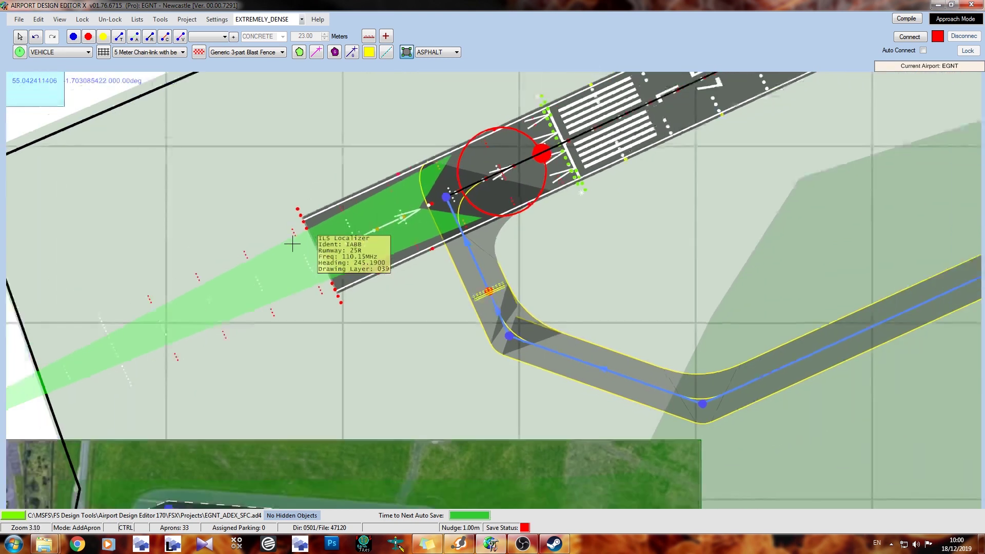
scroll(313, 244, "down", 6)
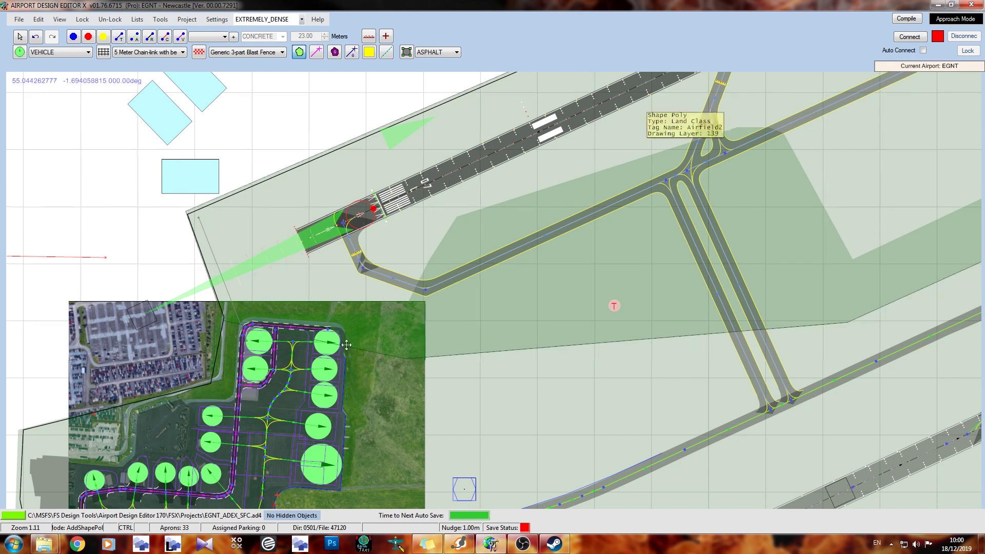
right_click_drag(739, 87, 305, 400)
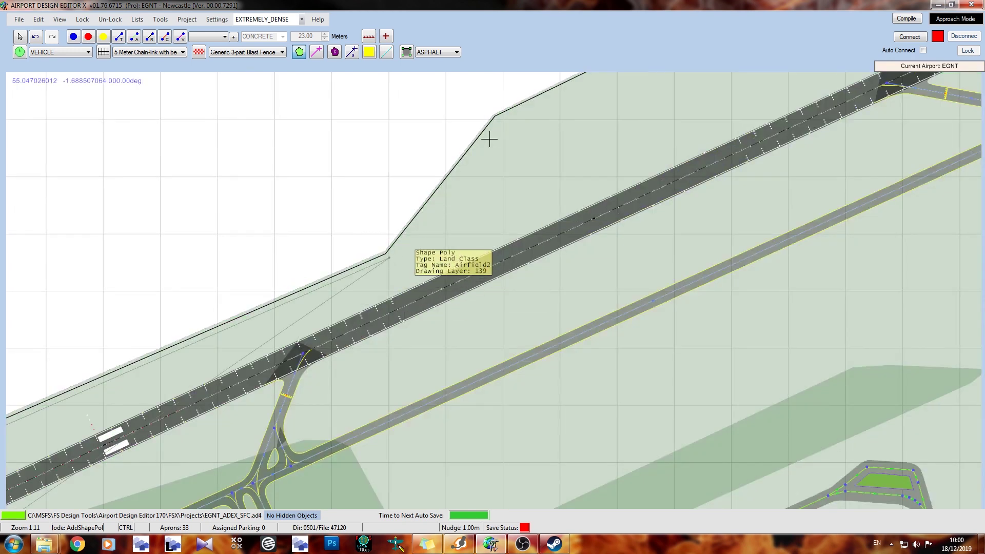
Add three new boundary vertices extending the polygon beyond the runway end.
left_click(494, 123)
right_click_drag(770, 77, 216, 398)
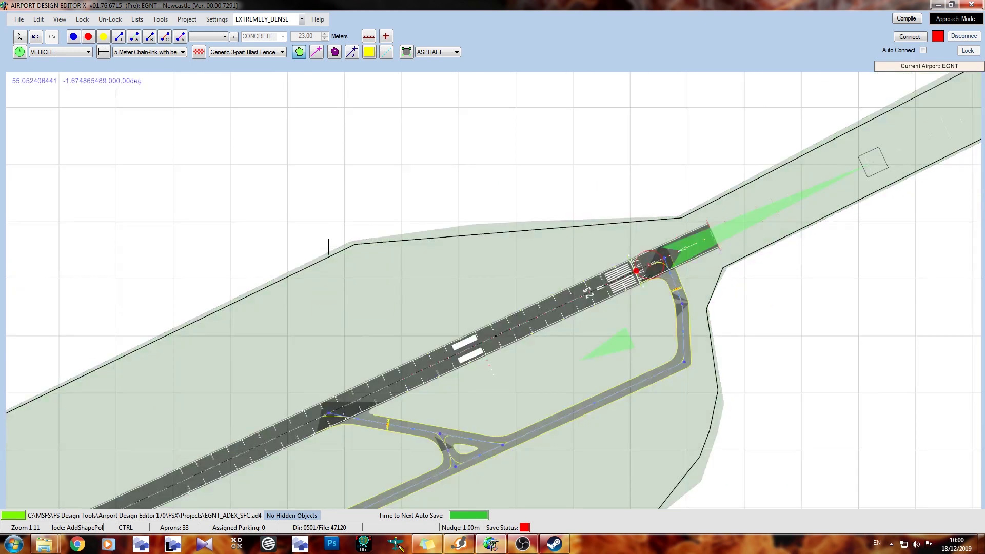
left_click(681, 221)
right_click_drag(800, 208, 451, 359)
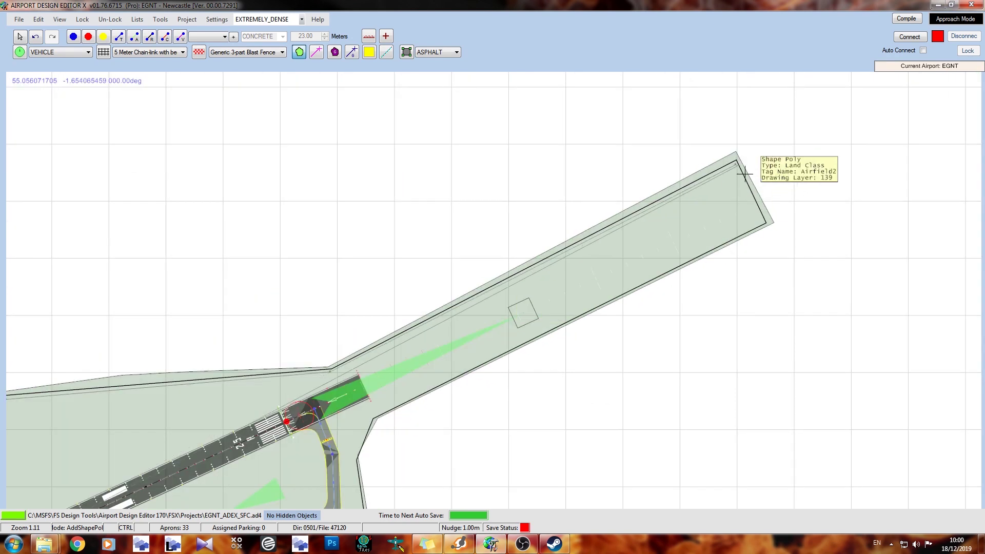
left_click(767, 222)
Pan over the reshaped boundary, the south-east edge, the lower runway's 25 end and the apron.
right_click_drag(416, 392, 563, 273)
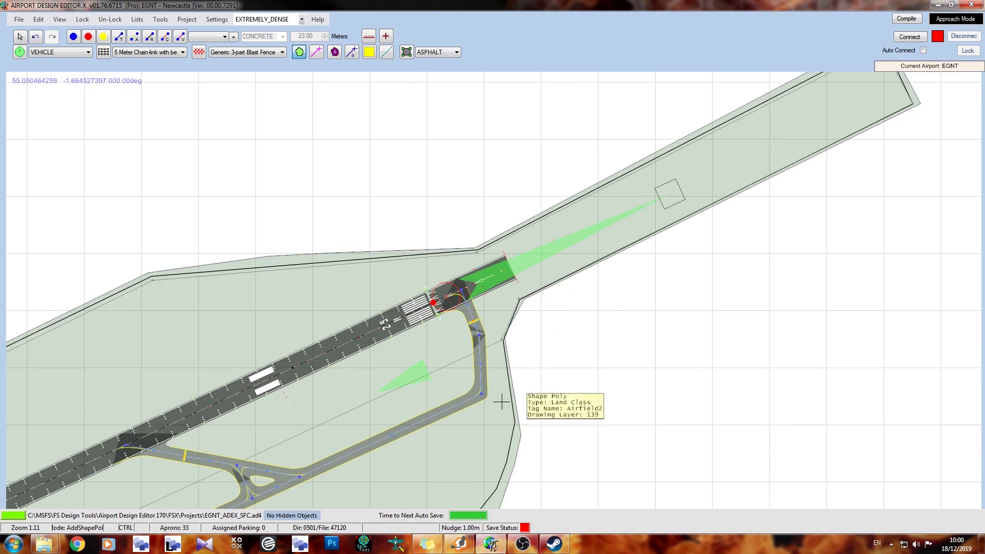
middle_click_drag(511, 420, 655, 226)
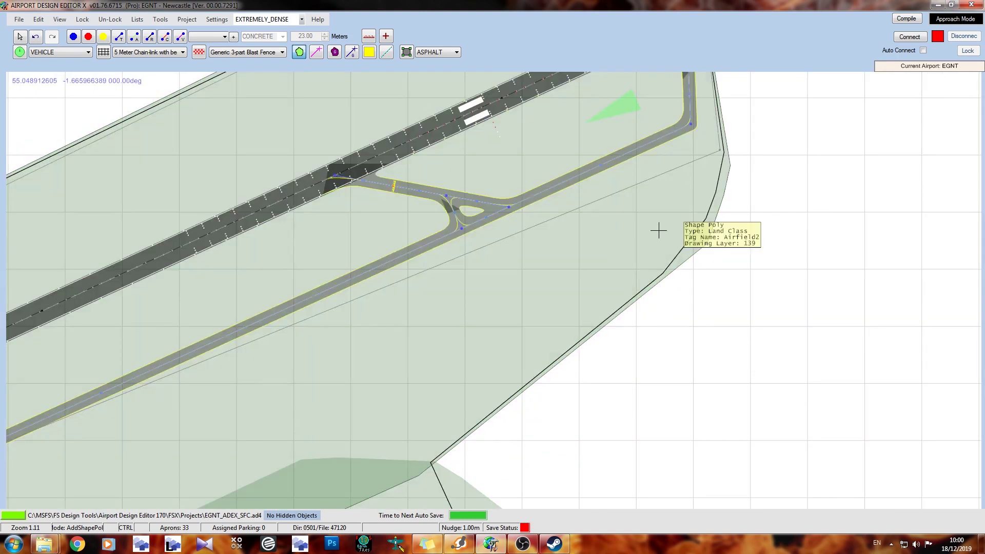
right_click_drag(348, 451, 622, 150)
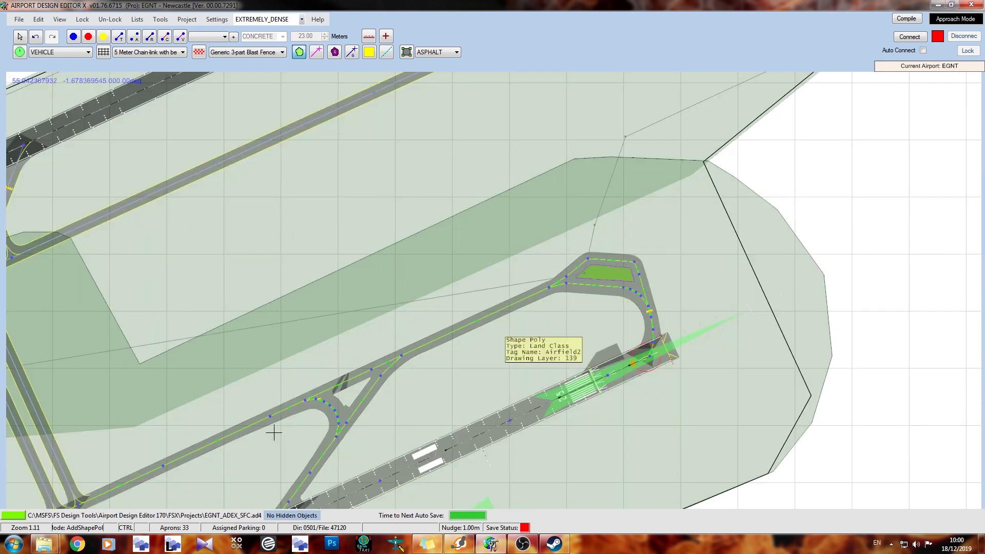
middle_click_drag(205, 477, 670, 255)
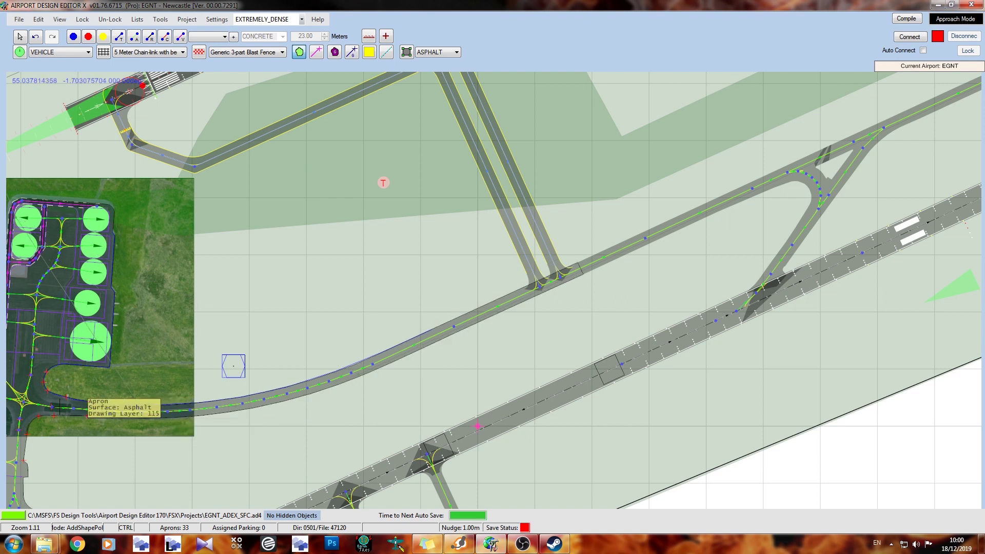
Set the boundary polygon to type Airport Background with the Flatten tag.
double_click(170, 390)
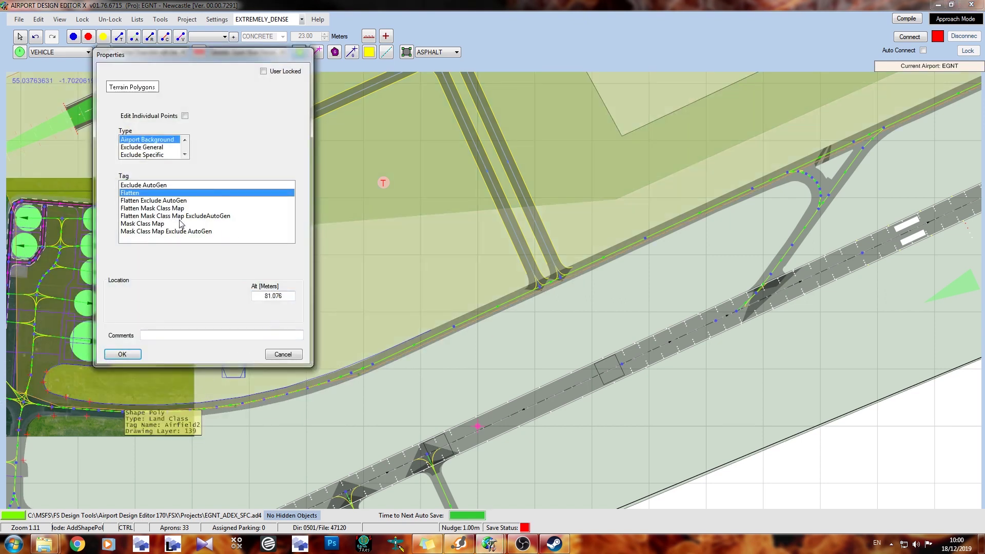
left_click(123, 355)
scroll(344, 385, "down", 5)
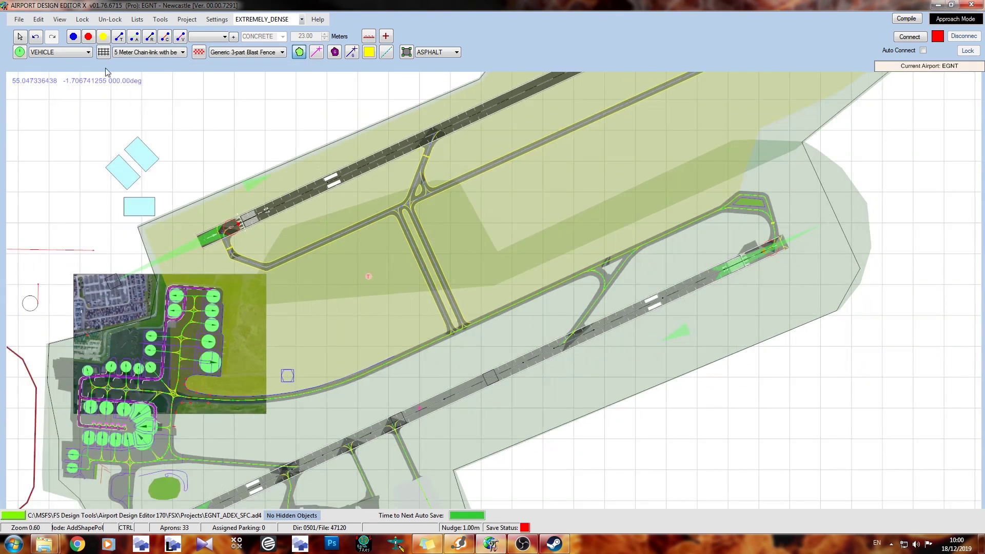
Compile the EGNT airport project and switch over to Flight Simulator X.
key("F5")
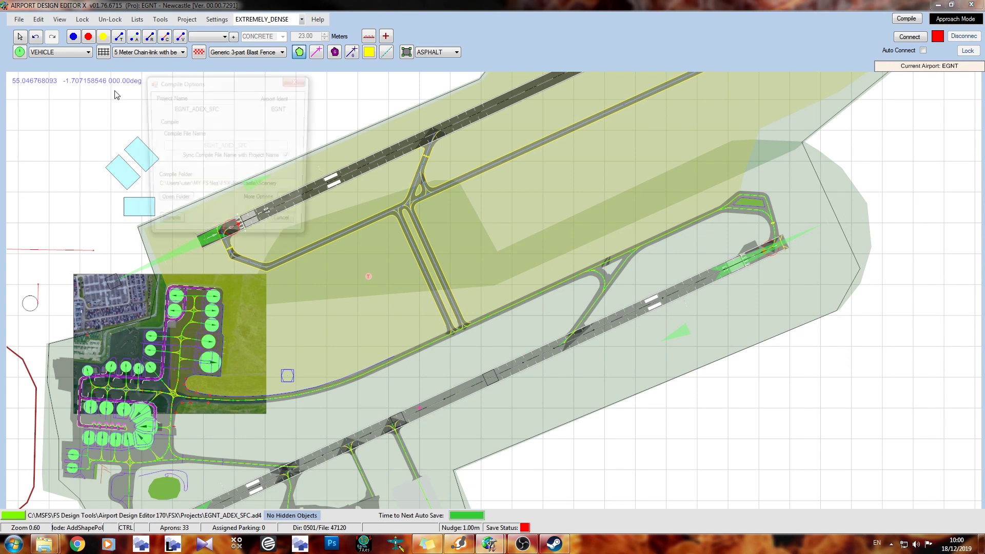
left_click(163, 227)
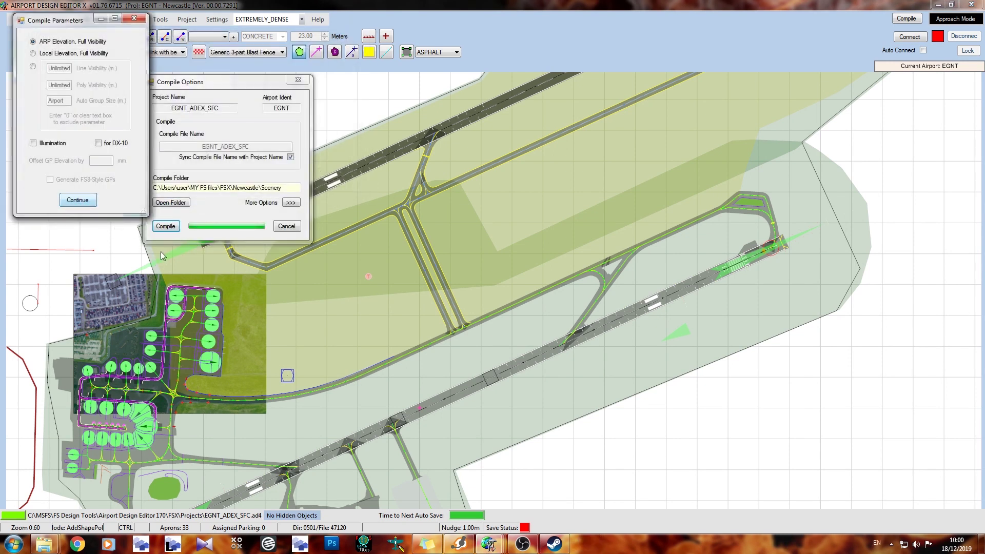
key("Return")
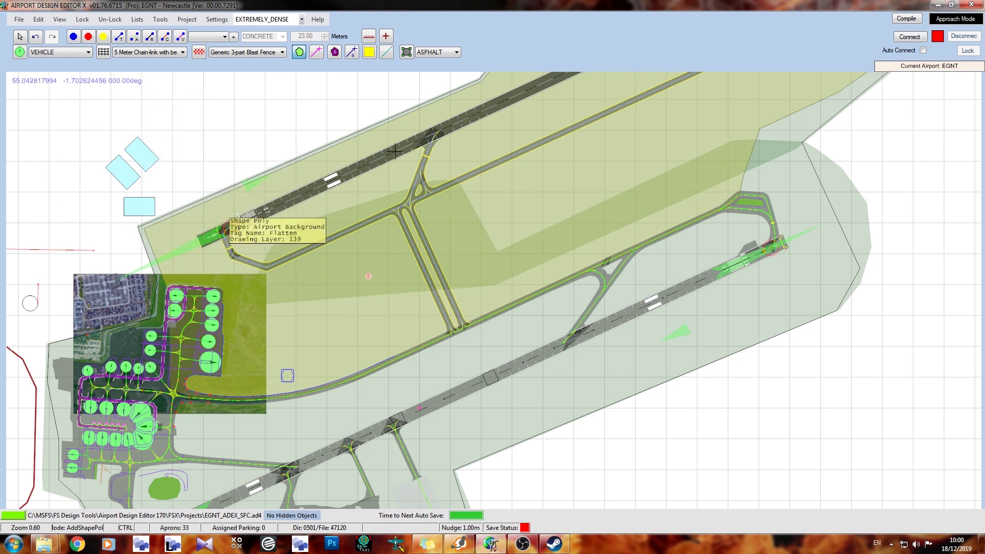
left_click(936, 5)
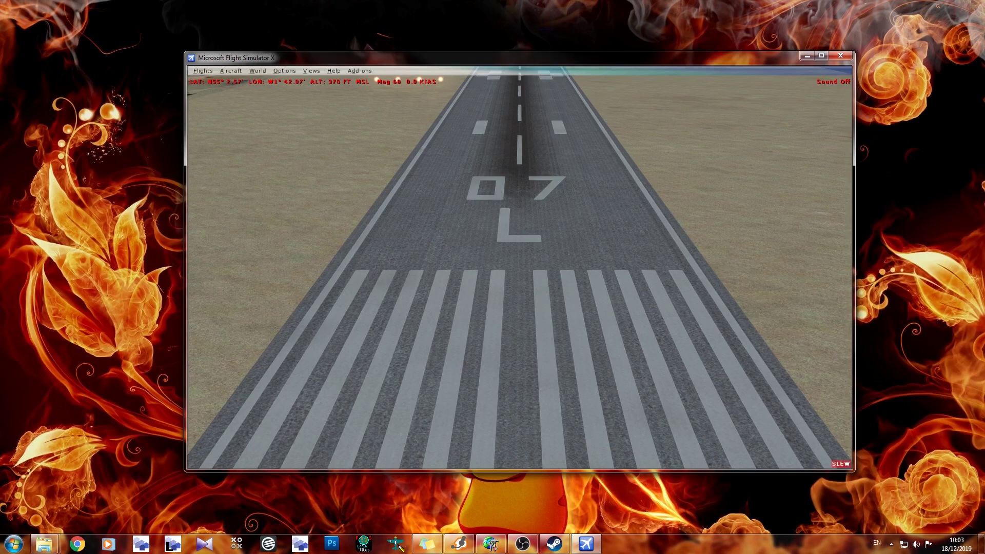
Slew along the runway to the taxiway, then slide left across the airfield toward the apron.
key("y")
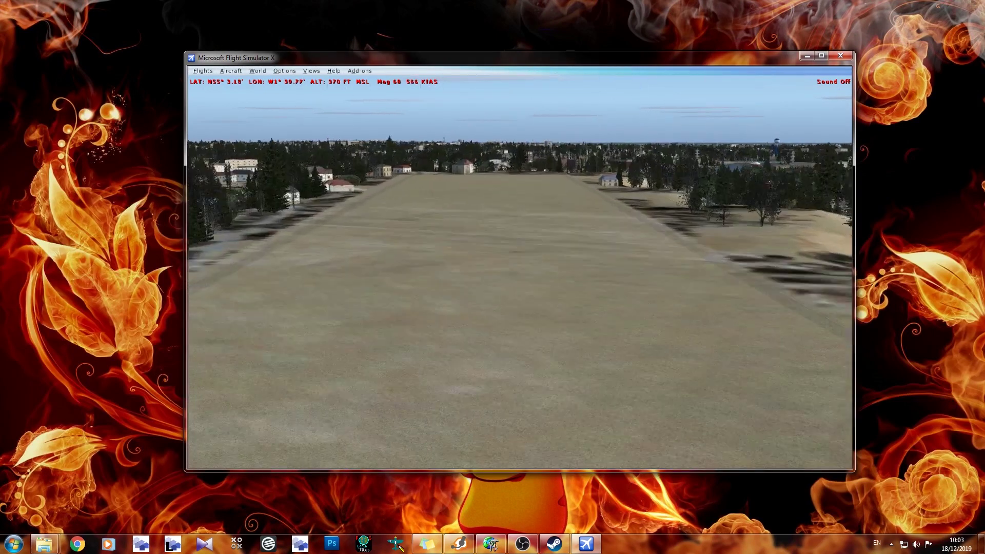
key("y")
key("KP_2")
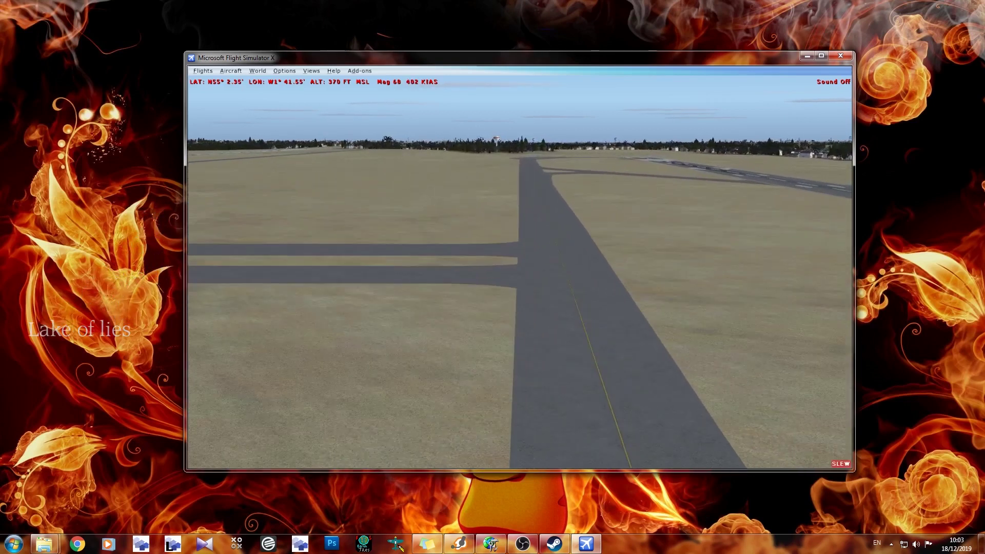
key("KP_5")
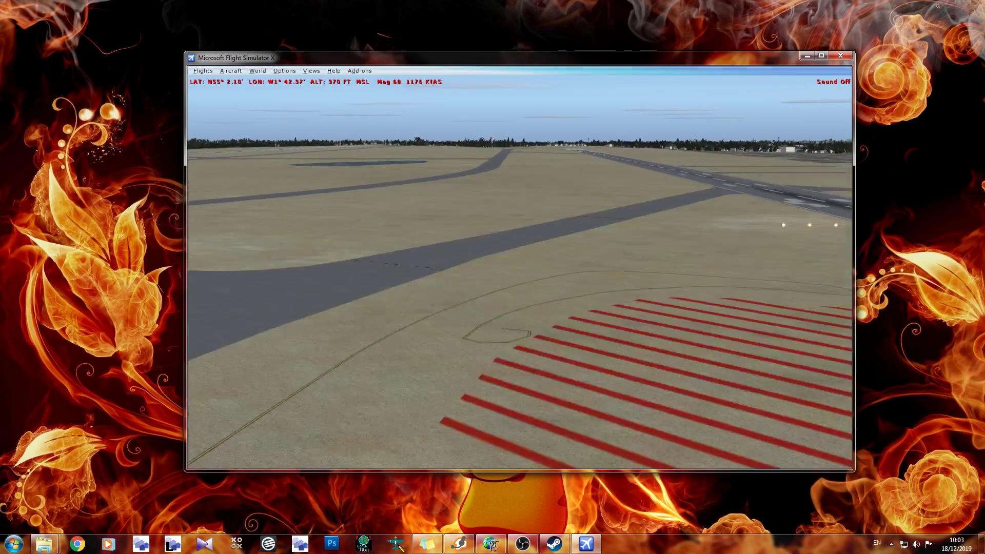
key("KP_4")
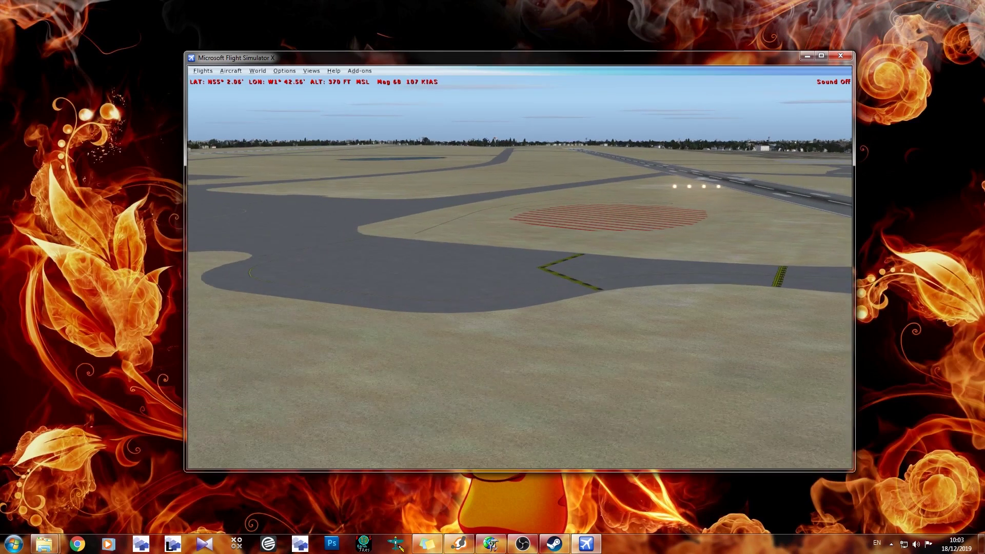
key("KP_5")
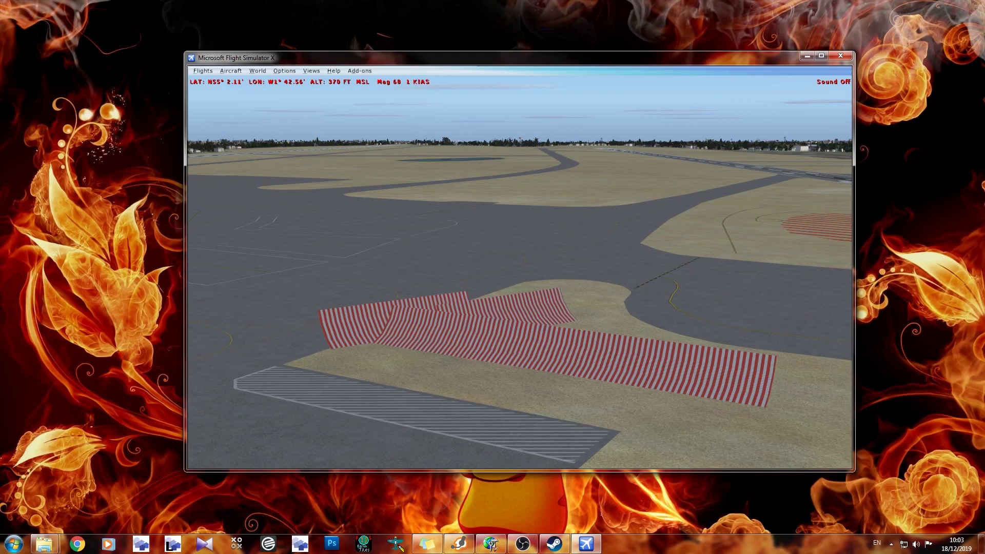
key("y")
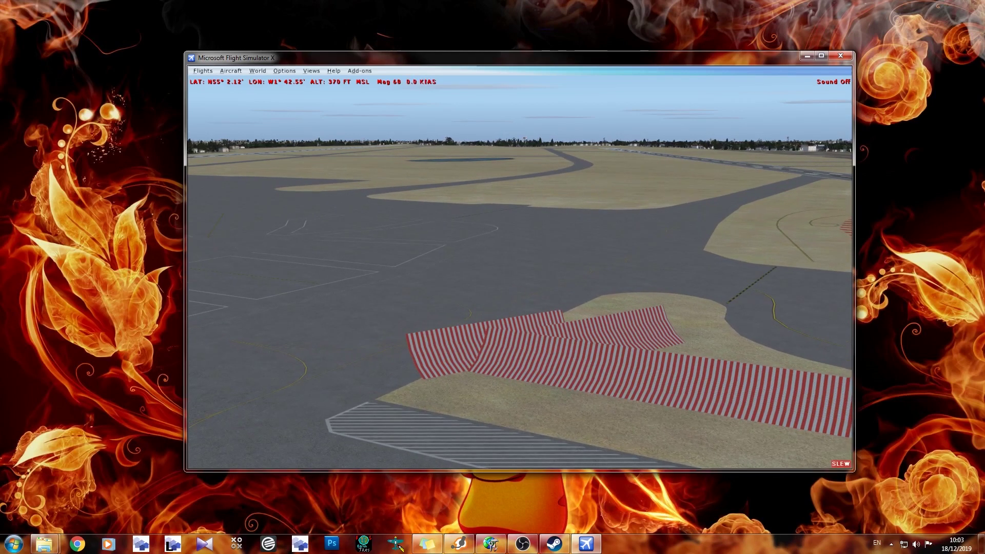
key("KP_4")
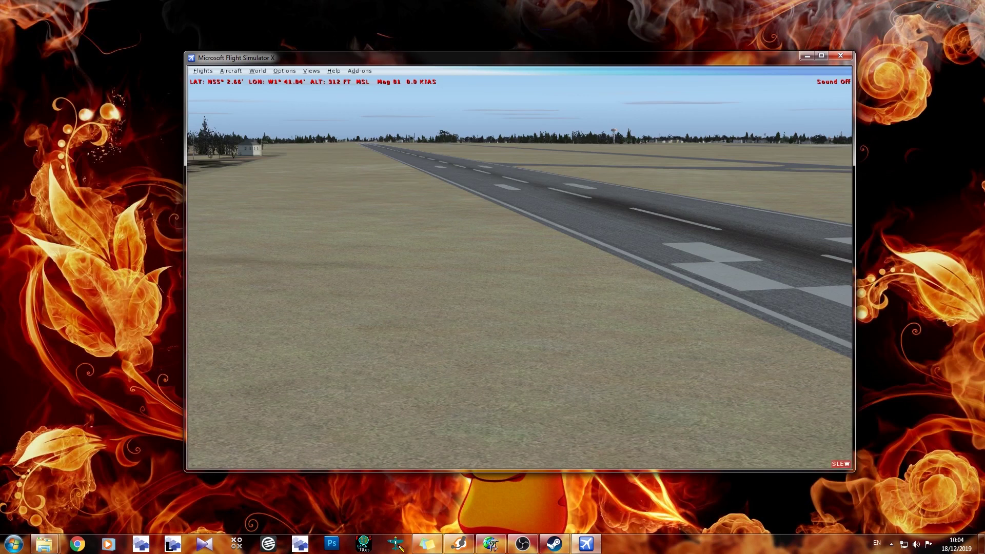
Travel along the runway, drift left onto the grass, and stop facing the apron.
key("KP_8")
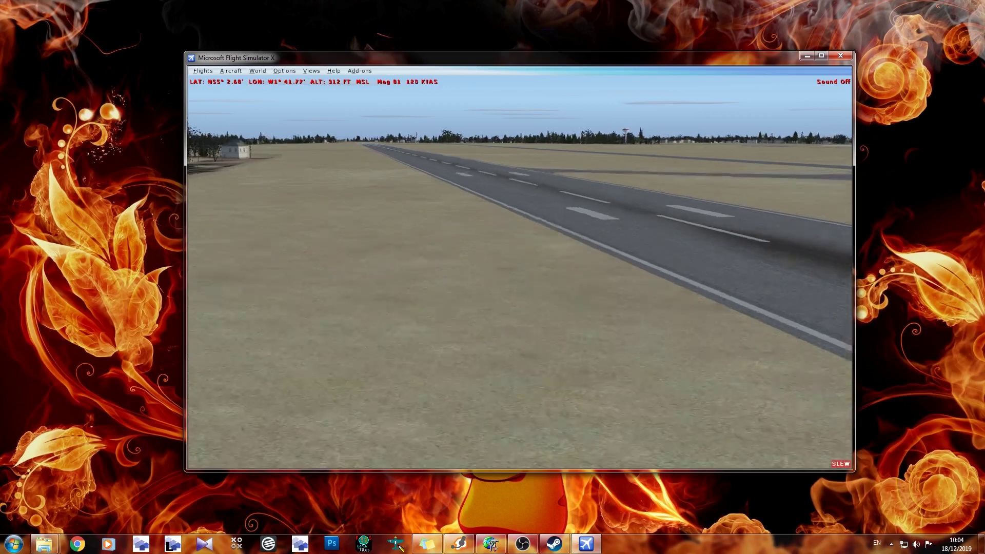
key("KP_1")
key("KP_3")
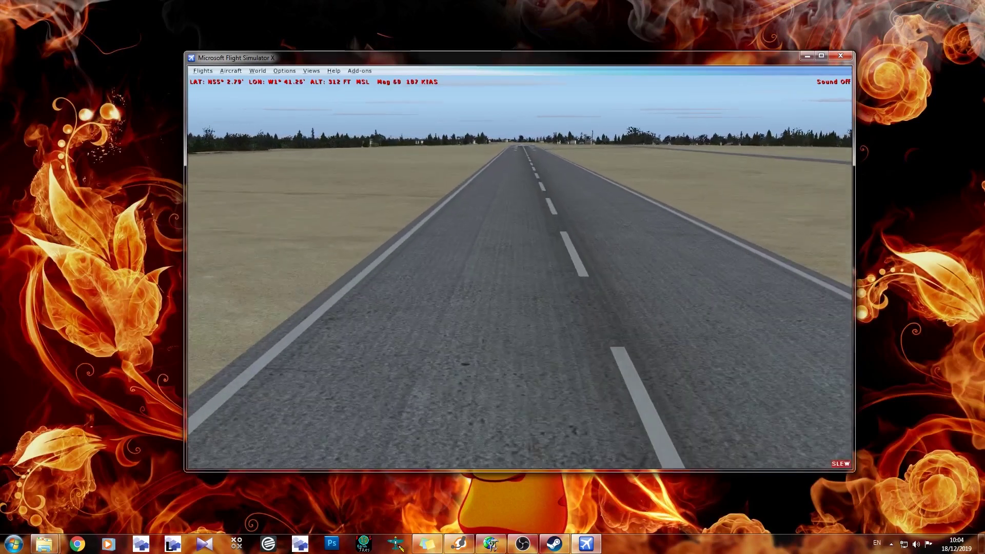
key("KP_8")
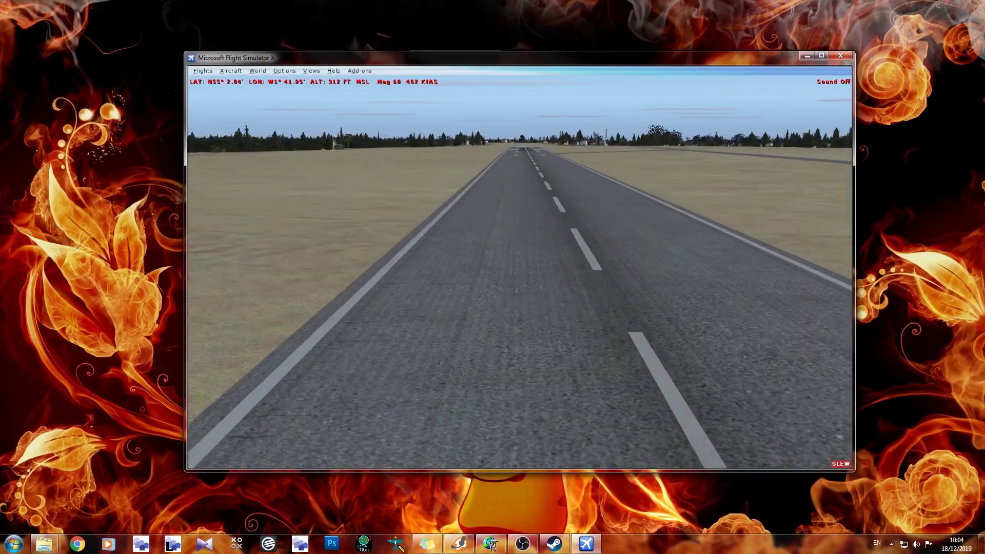
key("KP_4")
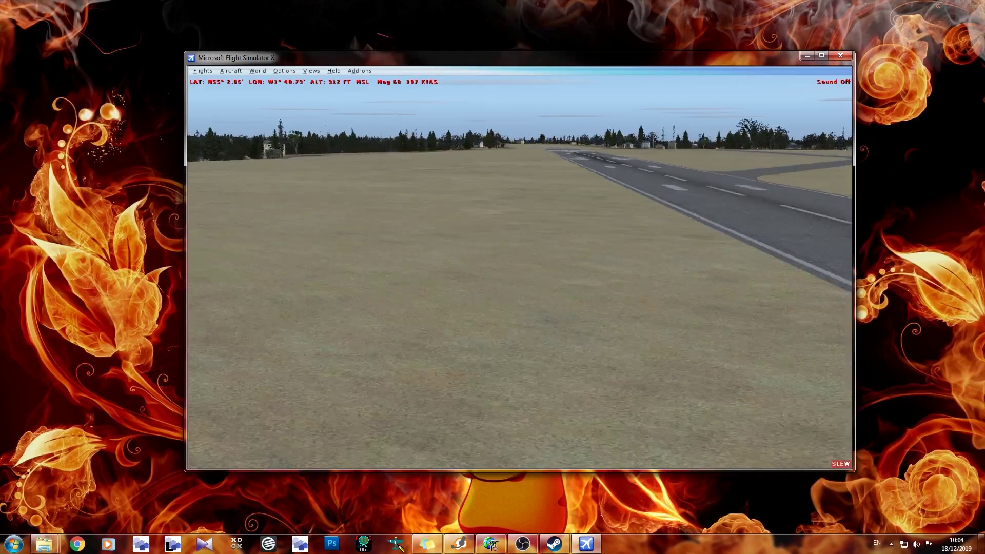
key("KP_3")
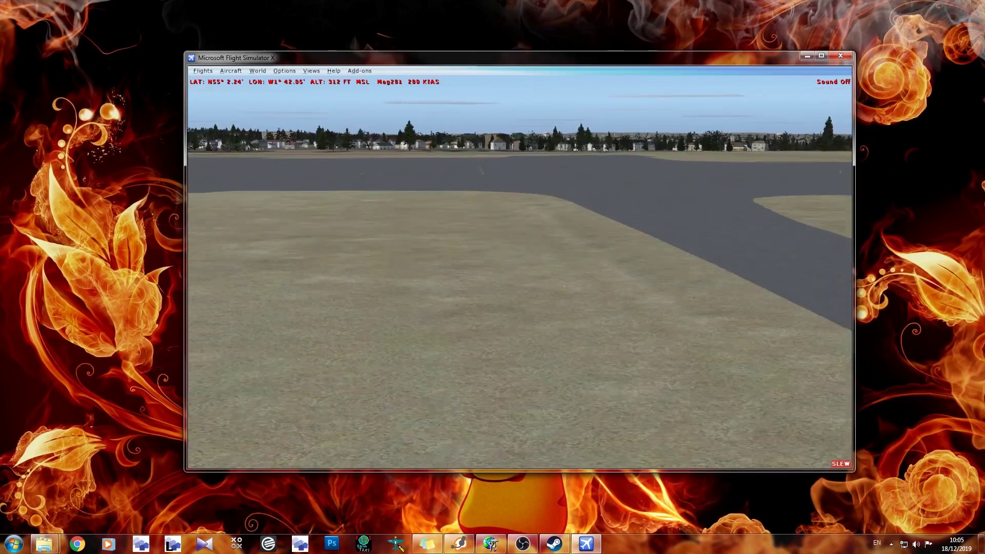
key("KP_5")
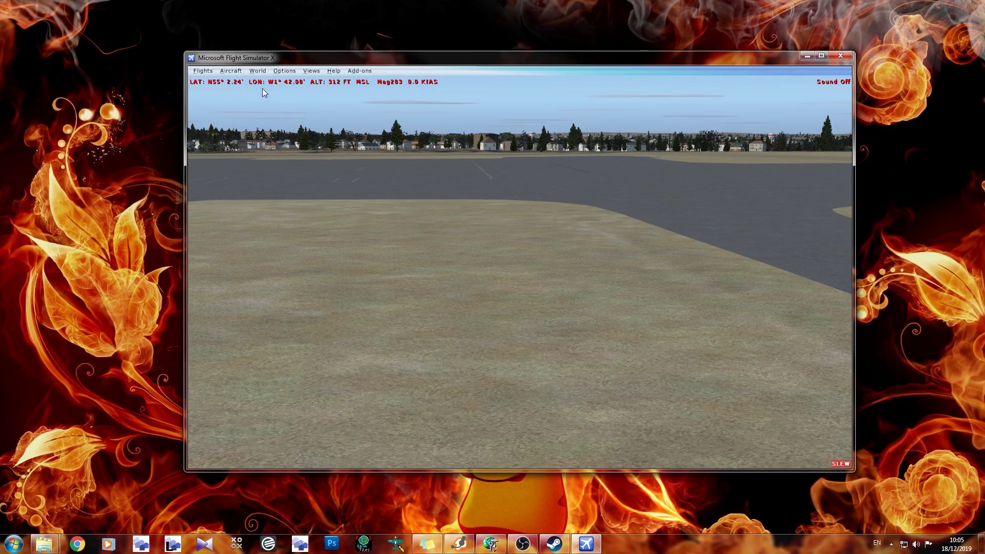
Set the time of day to Dusk in World > Time and Season.
left_click(257, 71)
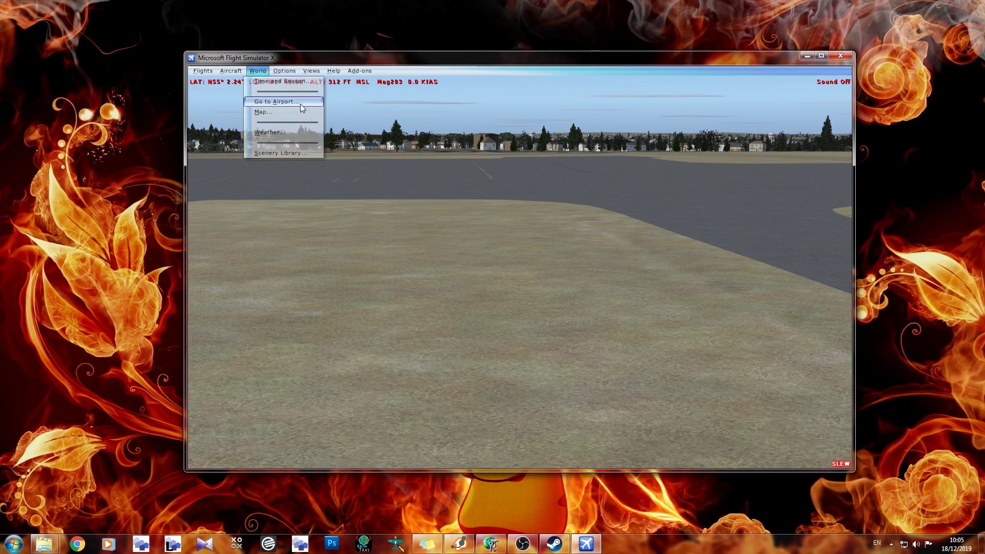
left_click(310, 84)
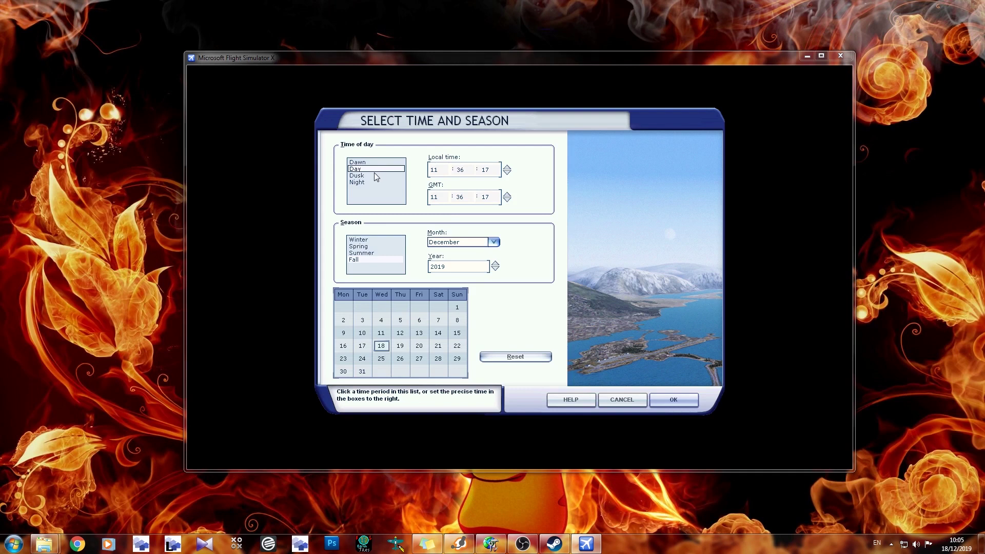
left_click(376, 176)
left_click(665, 400)
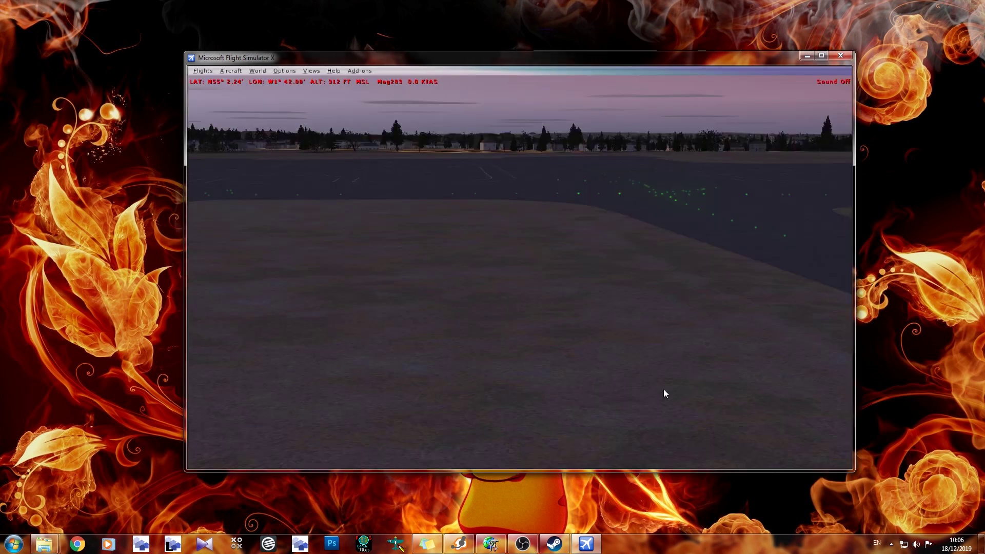
Slide forward over the dusk airfield and along the taxiway, turning right toward the runway.
key("KP_4")
key("KP_8")
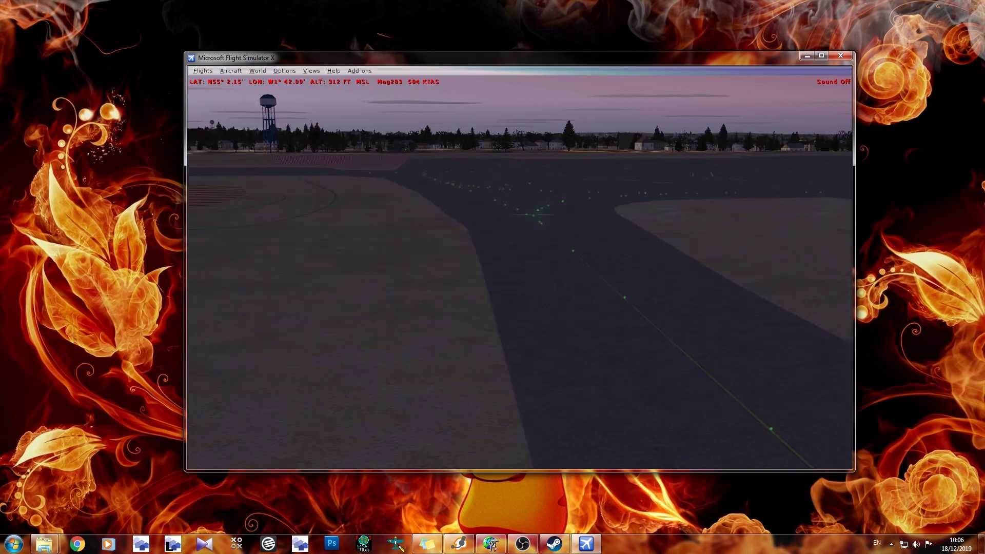
key("y")
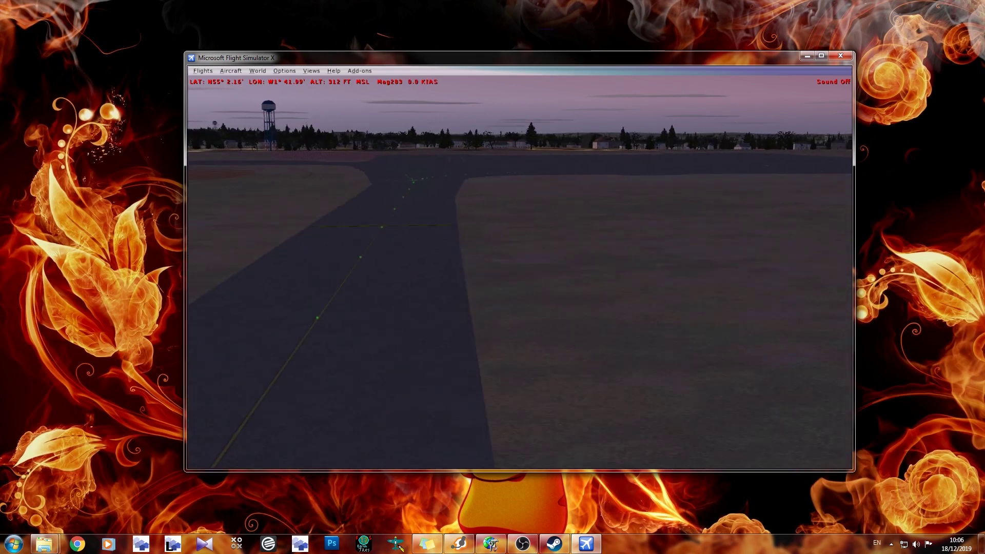
key("KP_8")
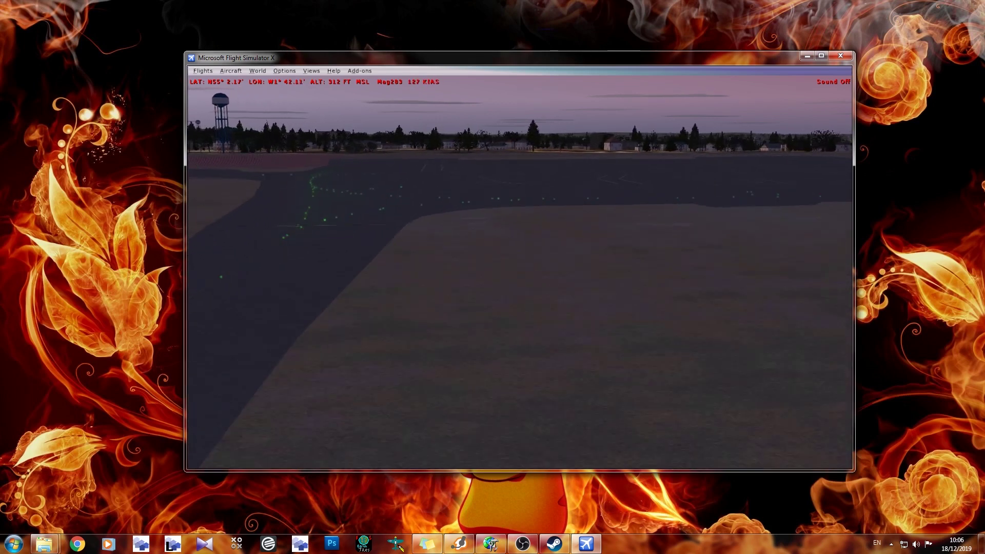
key("KP_2")
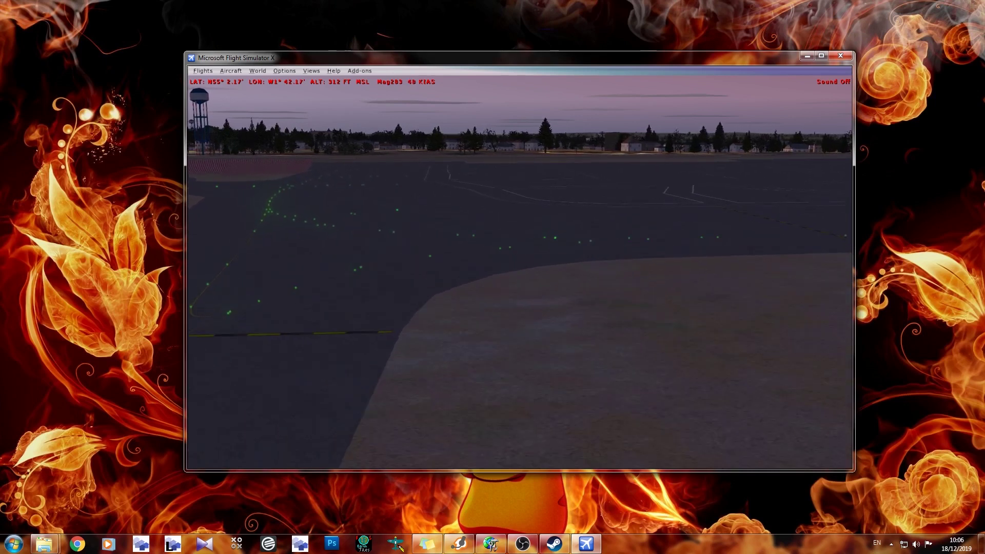
key("KP_3")
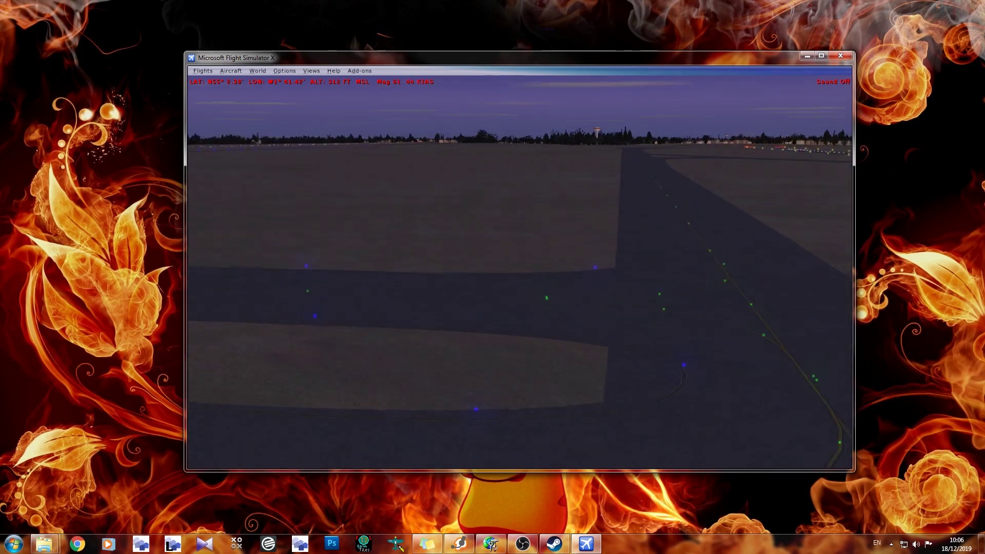
Stop at a spot overlooking the lit runway and look down its length.
key("y")
key("KP_1")
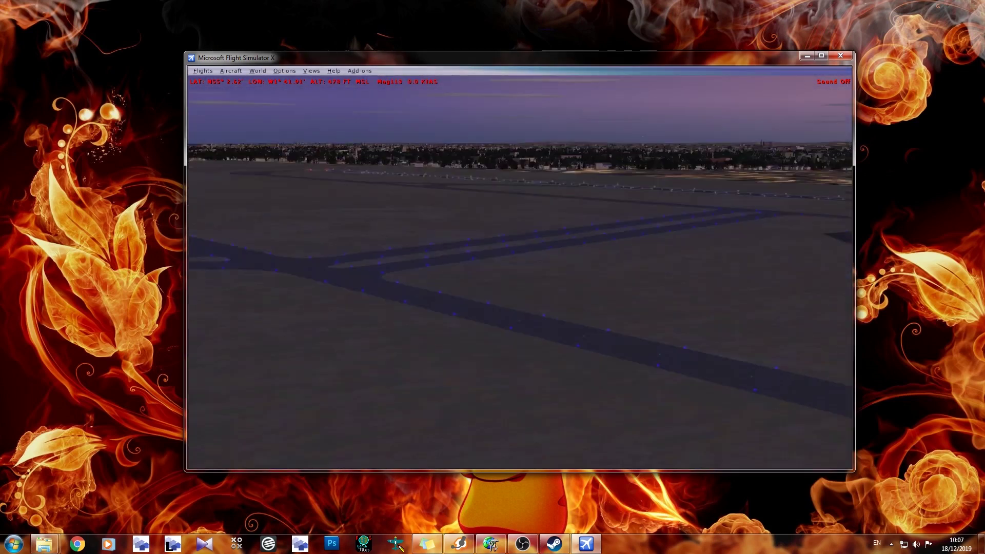
key("KP_5")
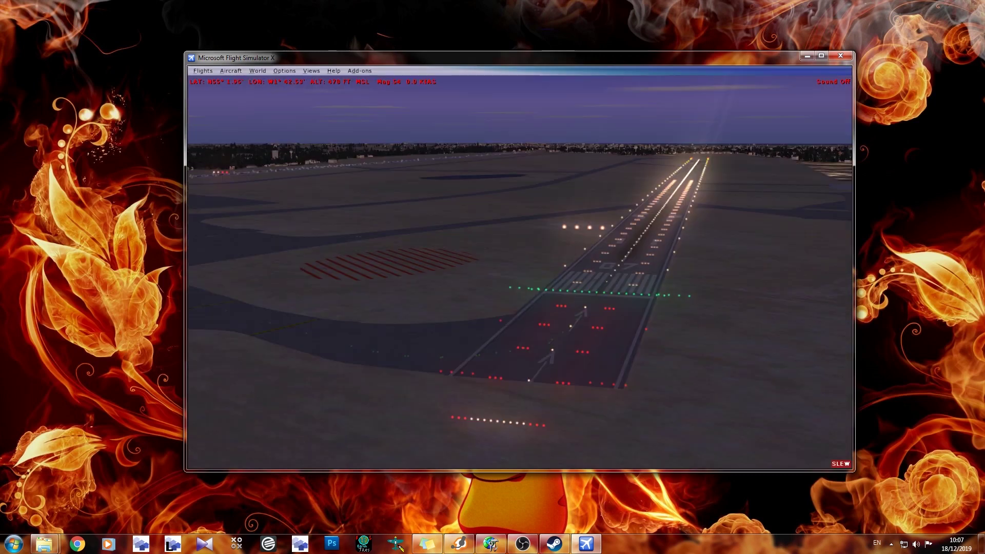
key("y")
key("period")
key("y")
key("y")
key("y")
key("y")
key("y")
key("y")
key("y")
key("y")
key("y")
key("y")
key("y")
key("y")
key("y")
key("y")
key("y")
key("y")
key("y")
key("y")
key("y")
key("y")
key("y")
key("y")
key("y")
key("y")
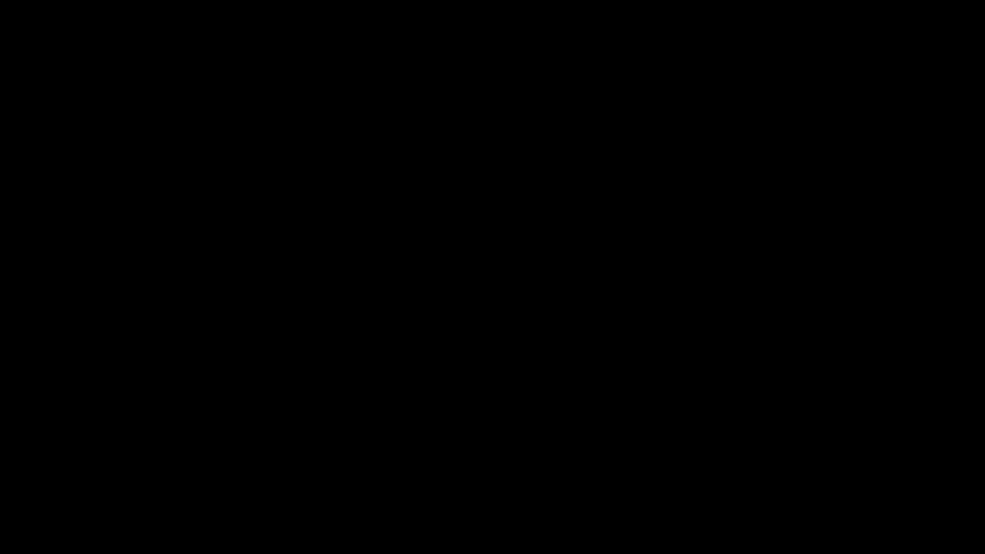